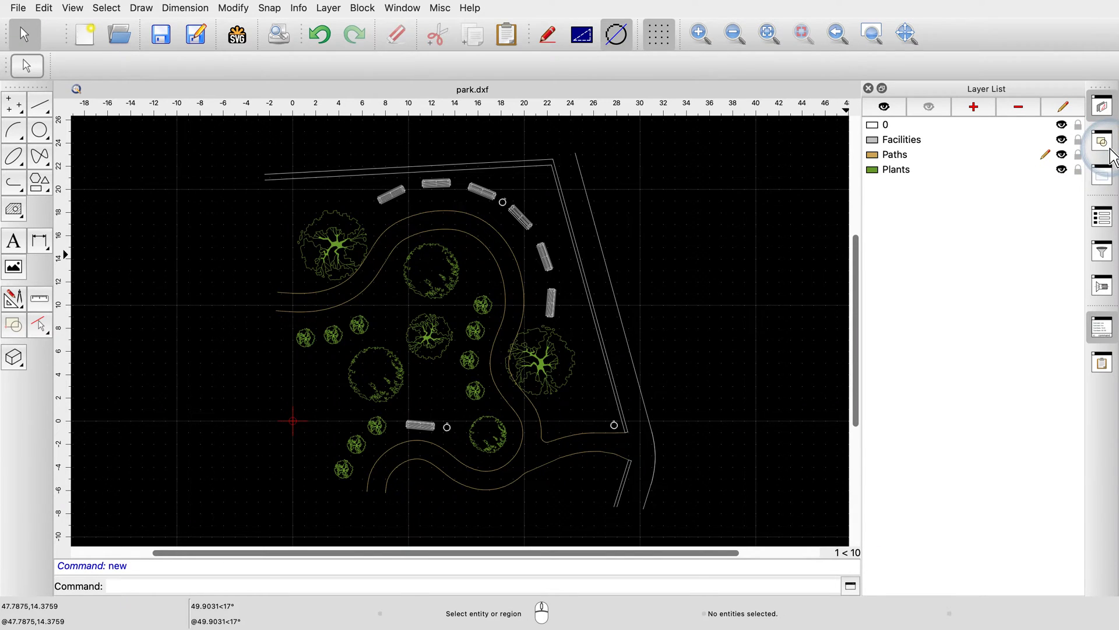
# Show the Block List panel listing park.dxf's Bench, Trash Can, Tree A and Tree B blocks
pyautogui.click(1110, 151)
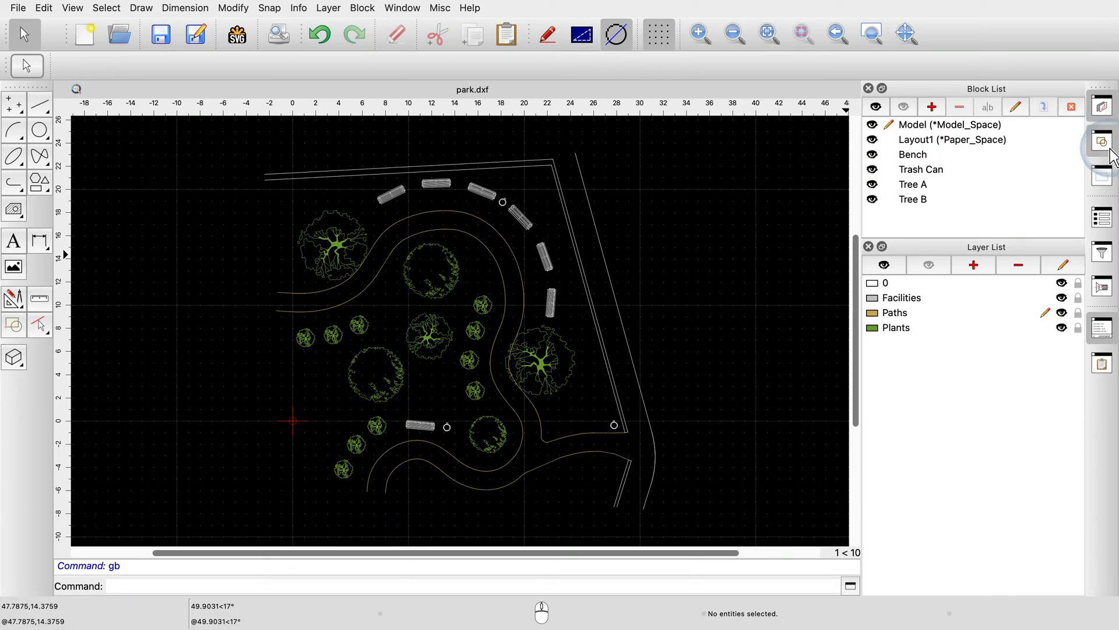
# Switch the current layer through Plants and Facilities, ending on Paths
pyautogui.click(1110, 154)
pyautogui.click(976, 416)
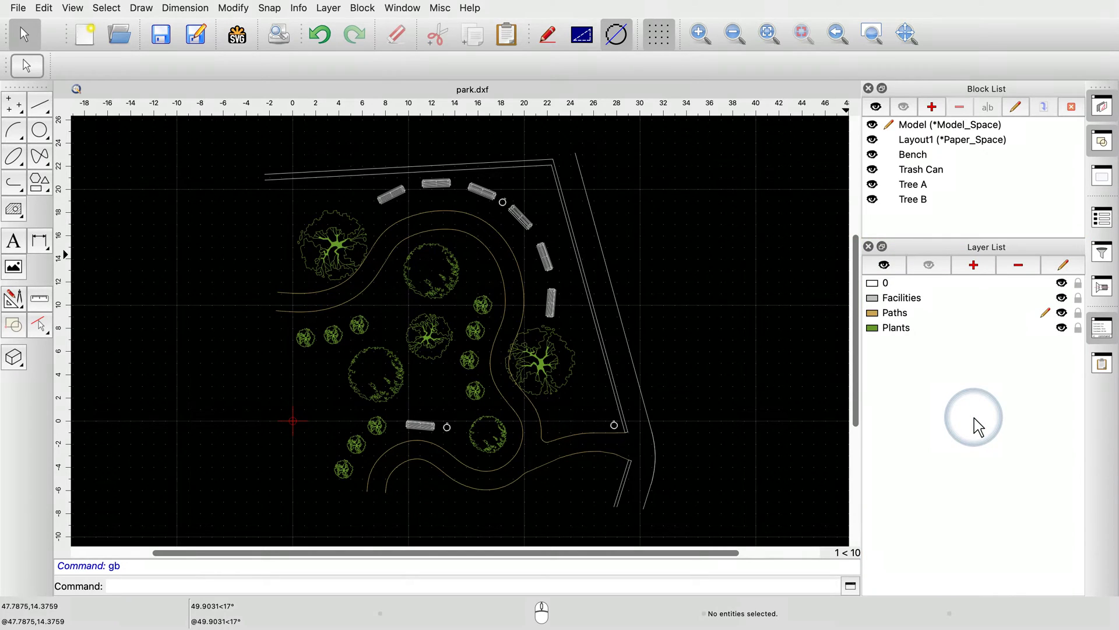
pyautogui.click(978, 328)
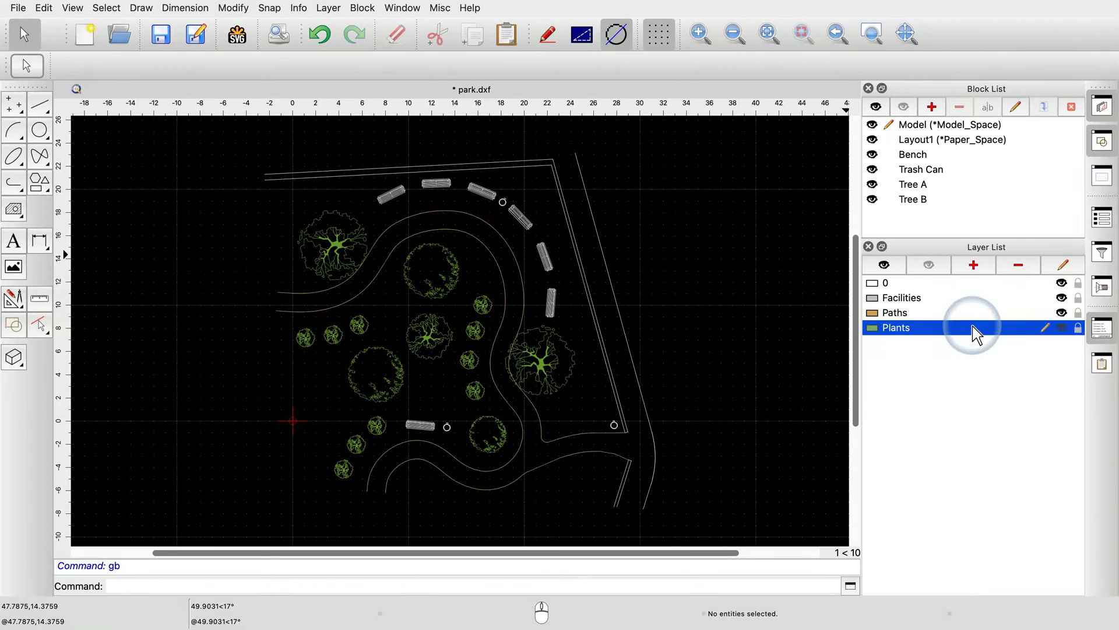
pyautogui.click(973, 299)
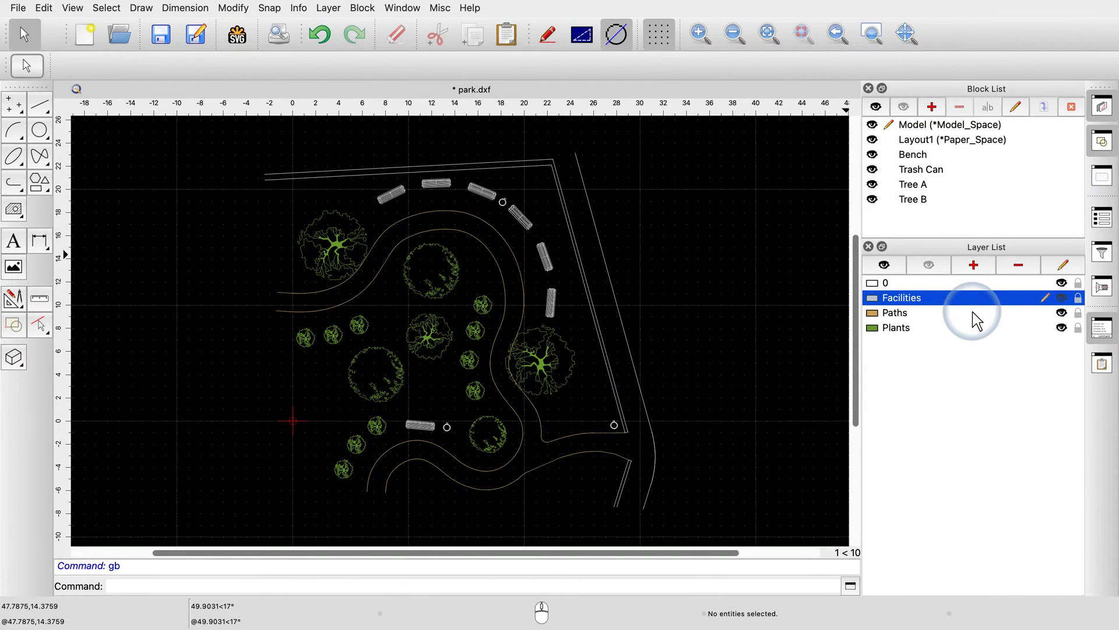
pyautogui.click(977, 315)
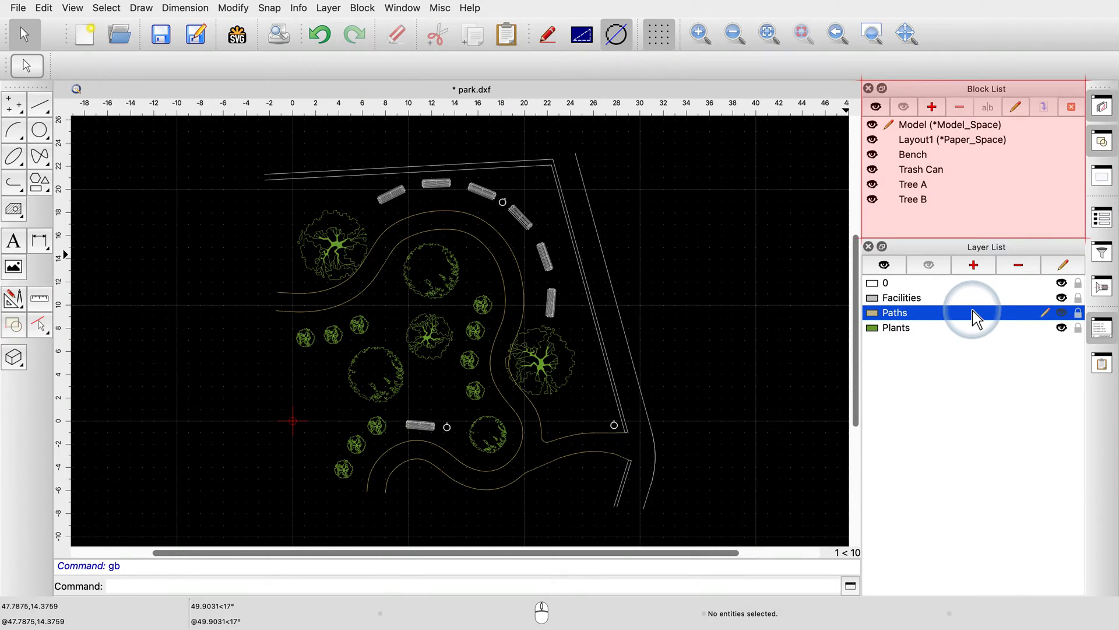
pyautogui.click(972, 155)
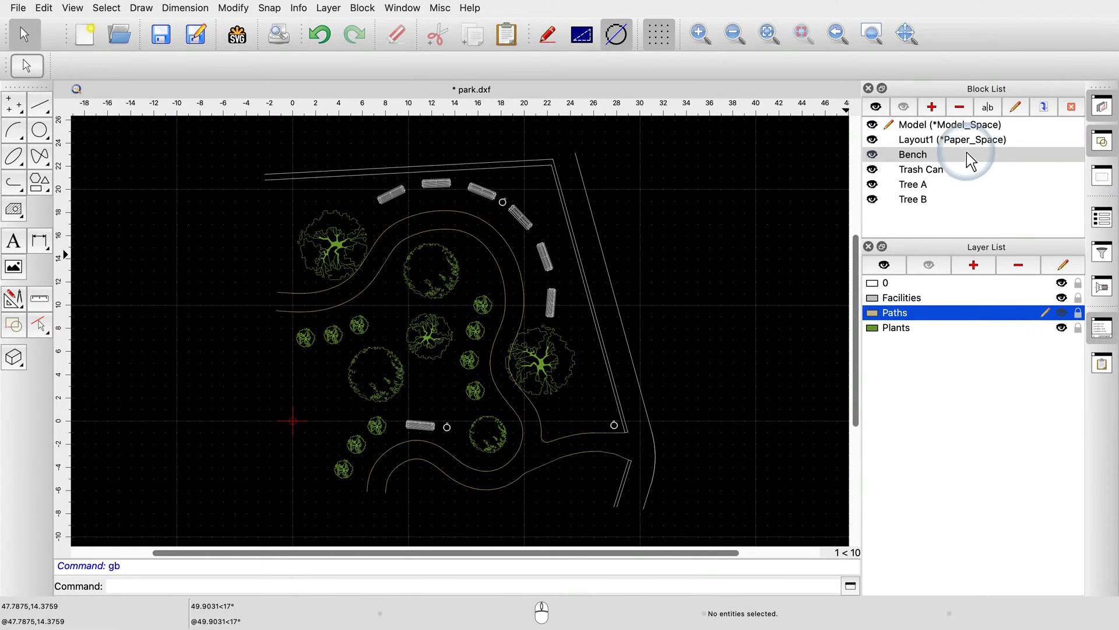
pyautogui.doubleClick(890, 162)
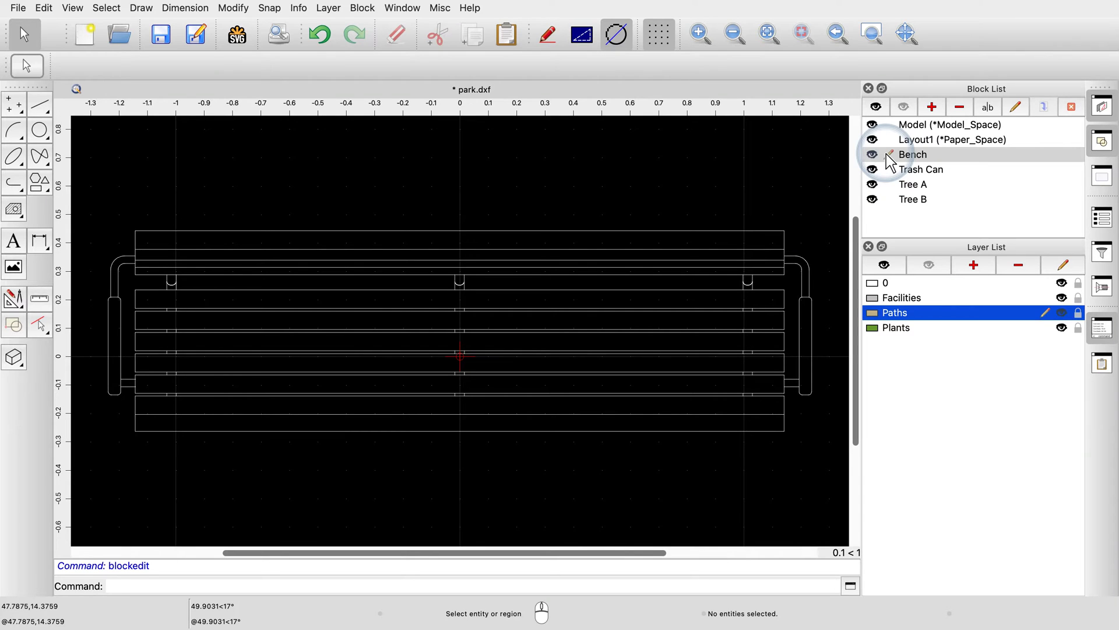
pyautogui.click(886, 199)
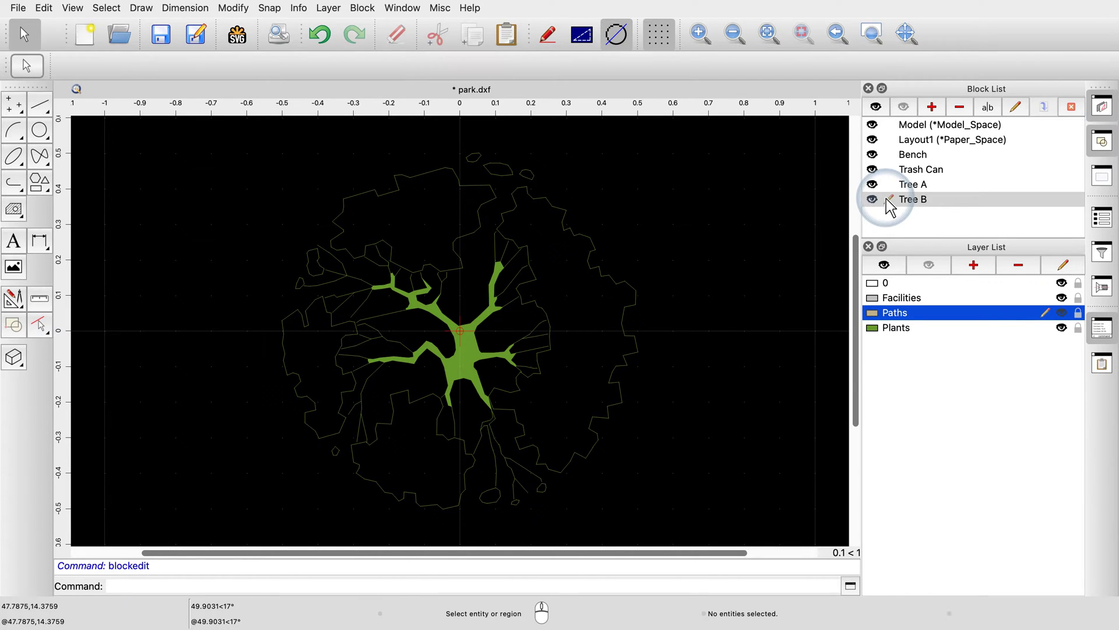
pyautogui.click(975, 128)
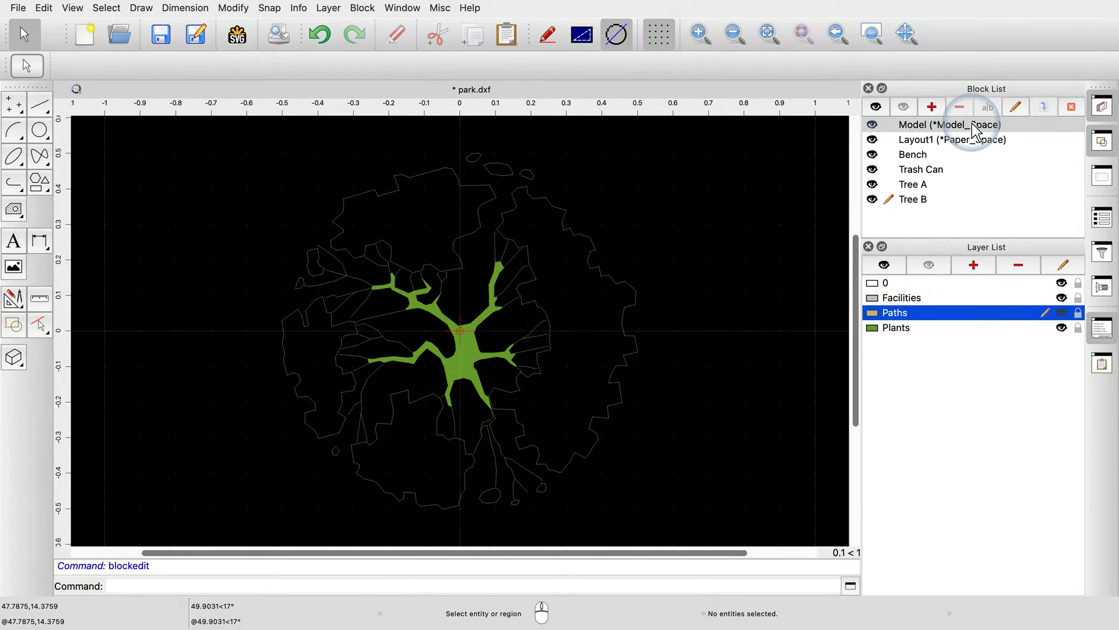
pyautogui.doubleClick(890, 130)
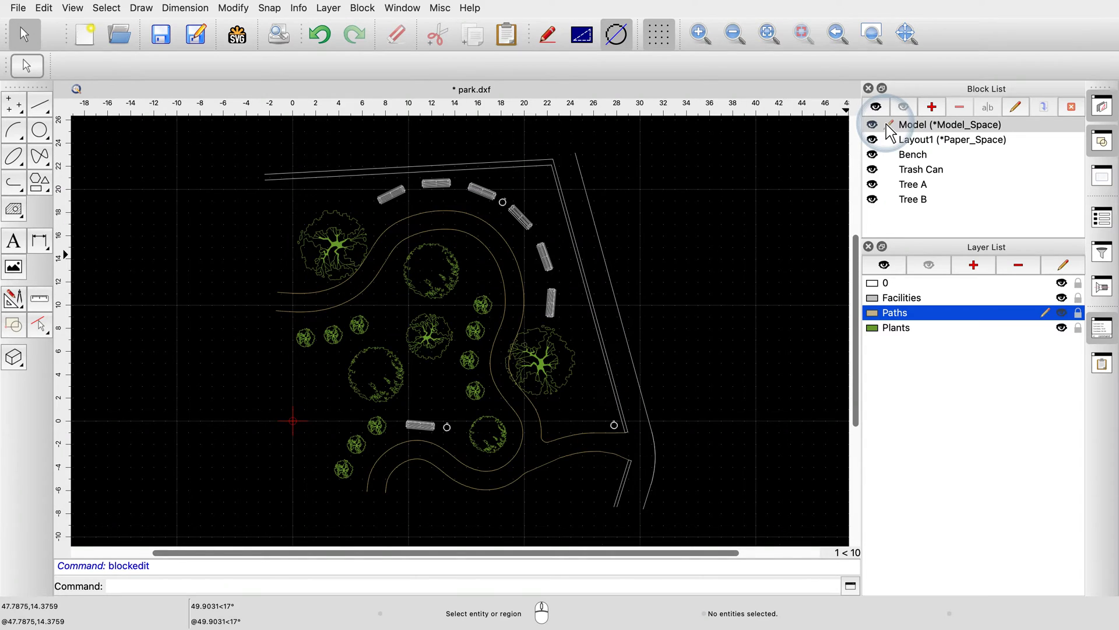
pyautogui.click(973, 154)
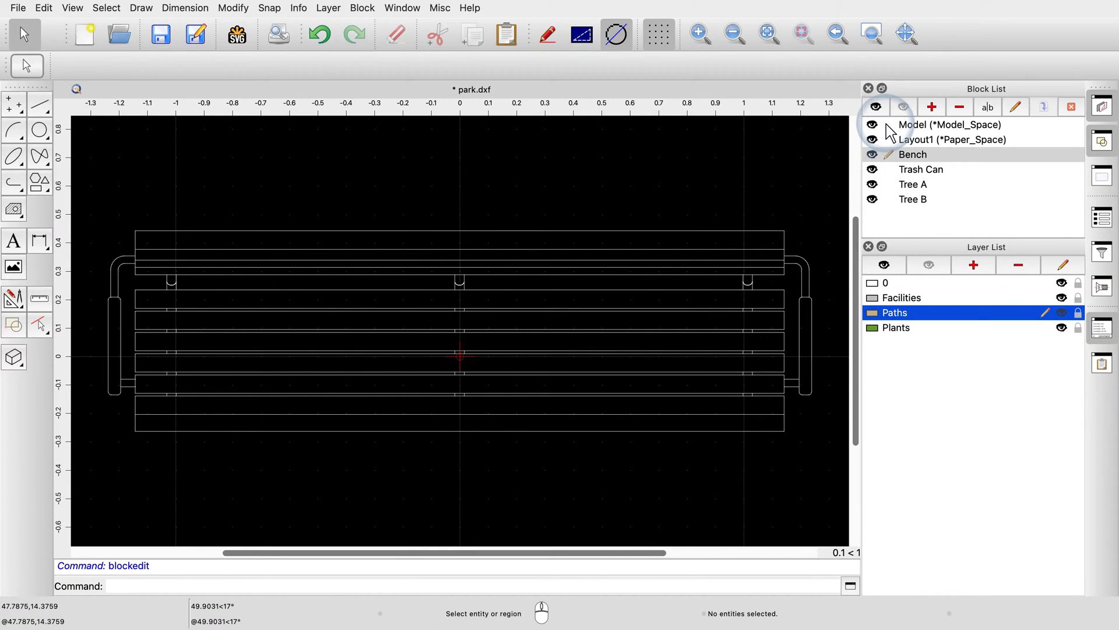
pyautogui.click(890, 131)
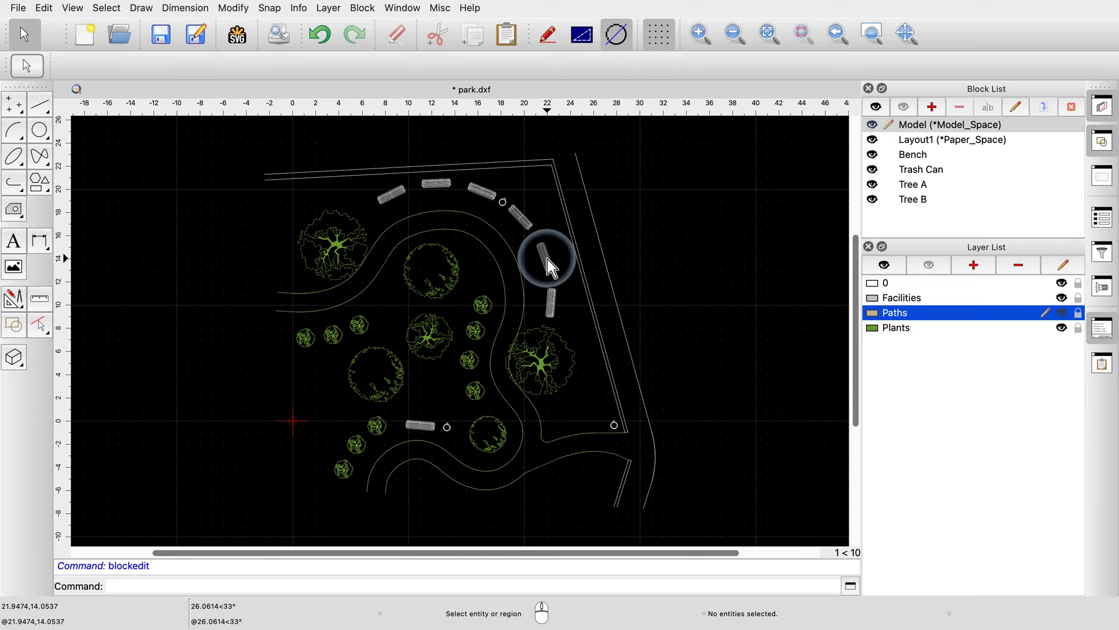
# Start a new drawing and add a layer named Visible
pyautogui.hotkey('ctrl', 'n')
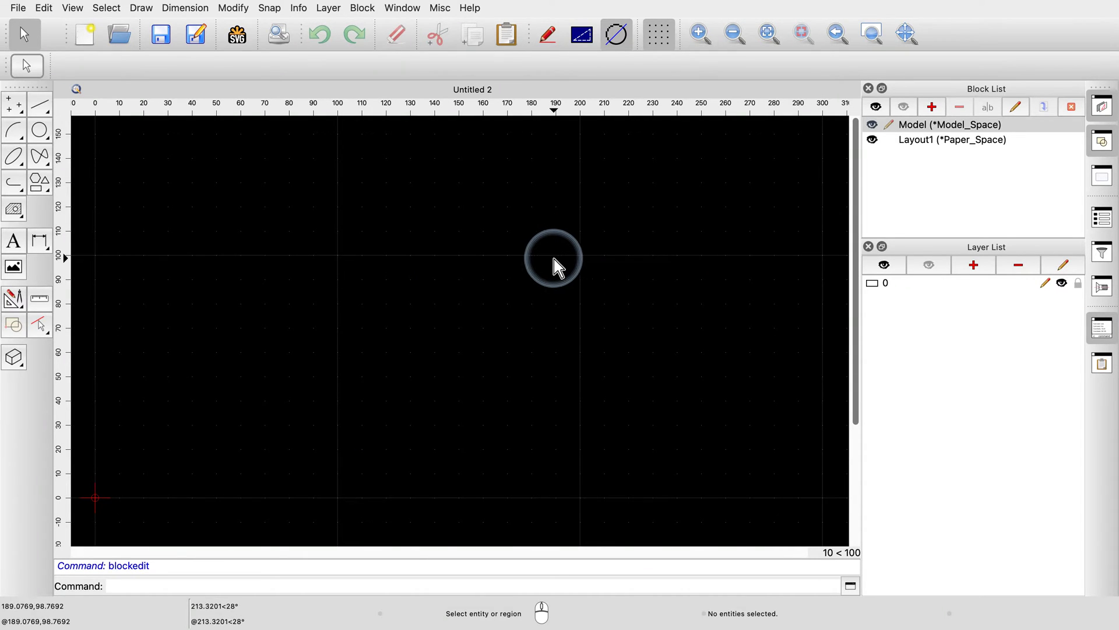
pyautogui.click(984, 272)
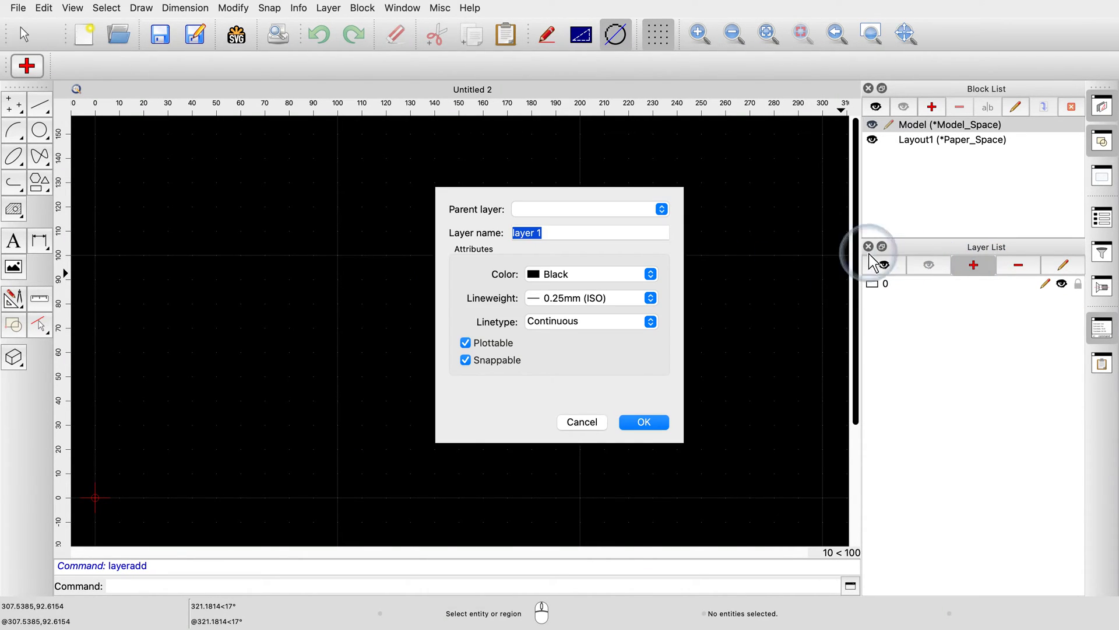
pyautogui.write('Visible')
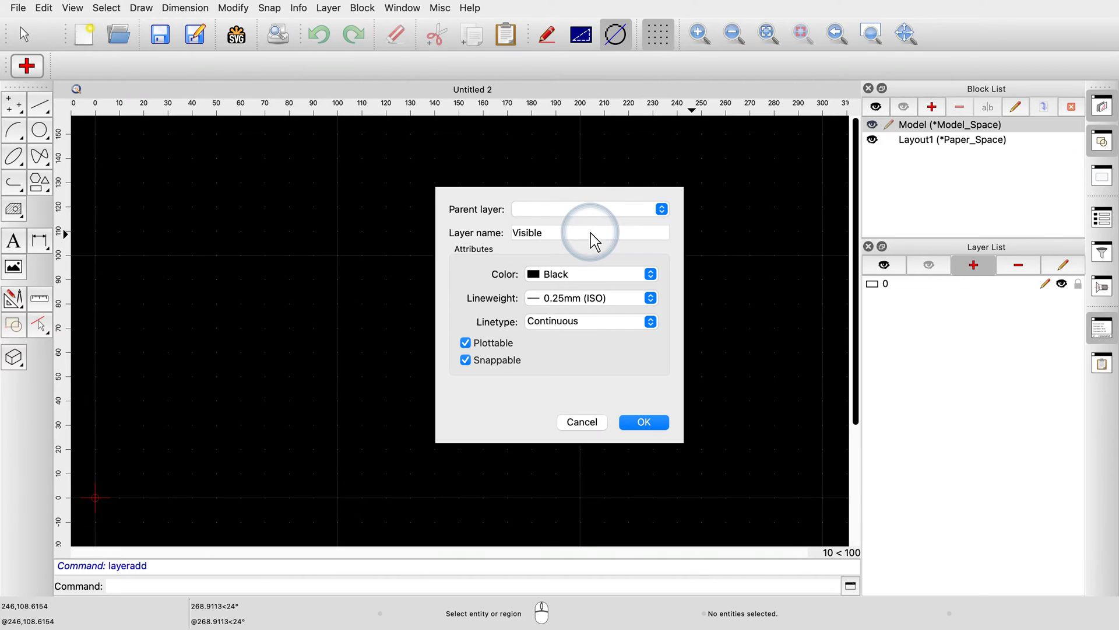
pyautogui.click(644, 423)
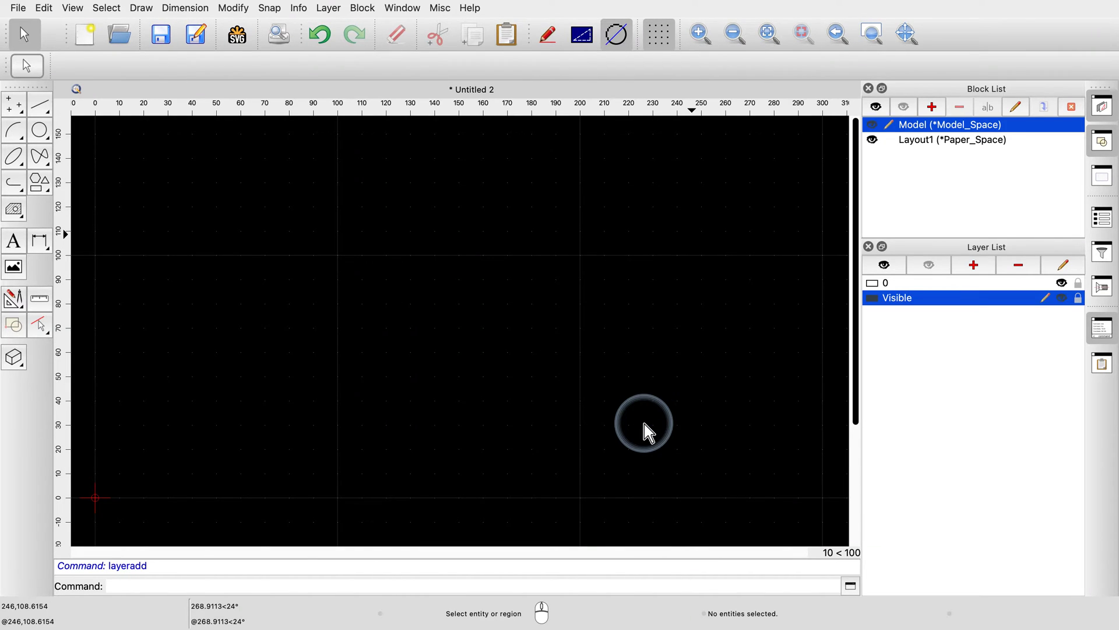
# Add a Center layer with red colour, 0.13 mm lineweight and Dash dot linetype
pyautogui.click(980, 267)
pyautogui.write('Center')
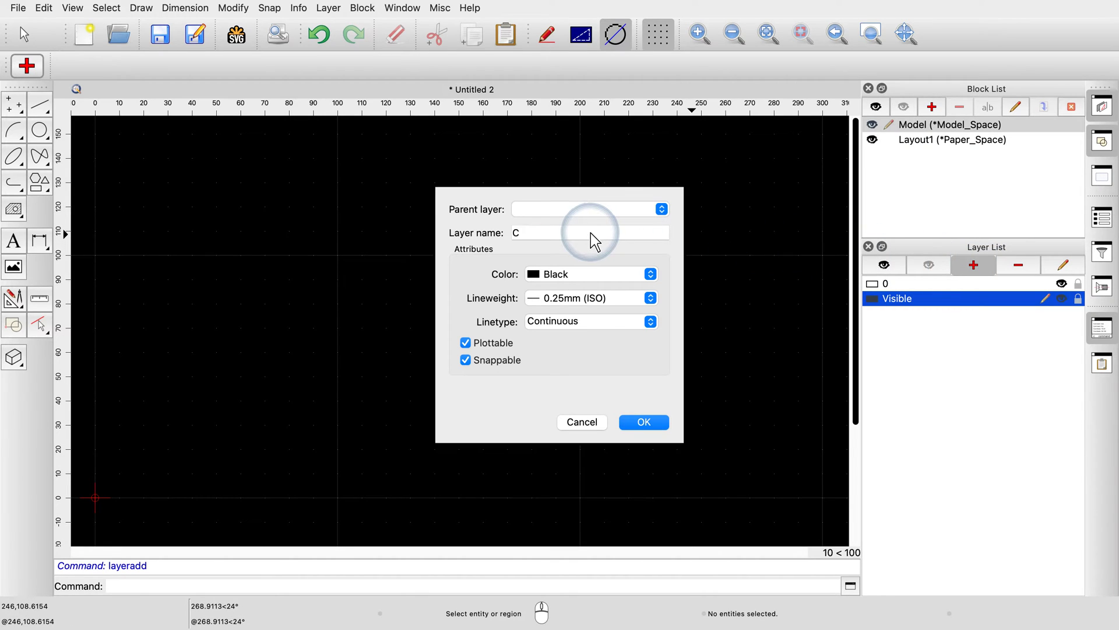
pyautogui.click(595, 283)
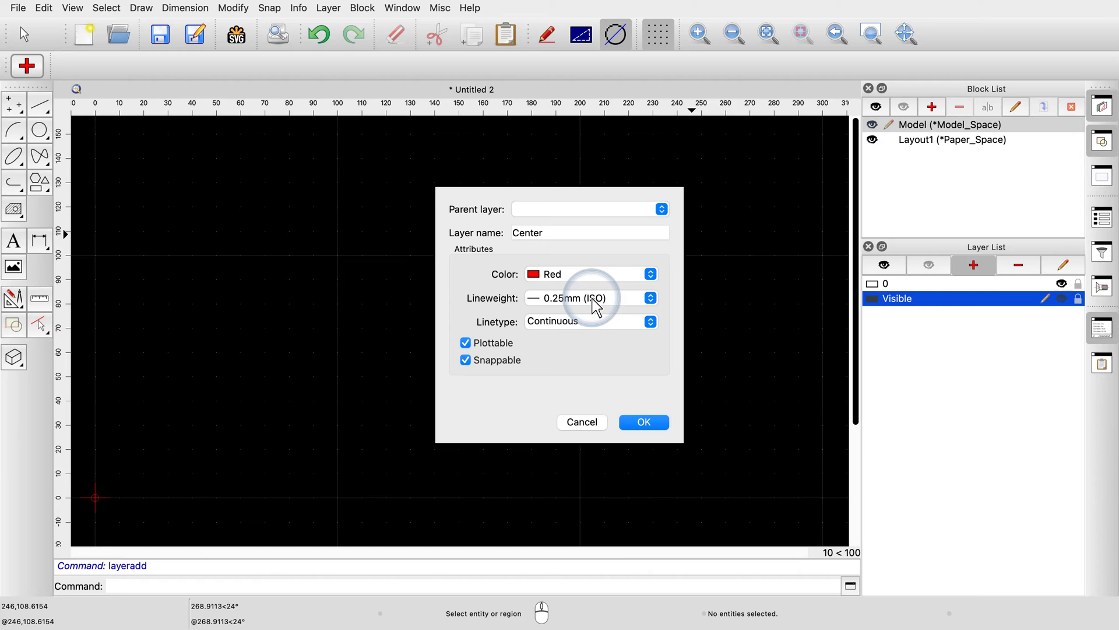
pyautogui.scroll(4, 596, 301)
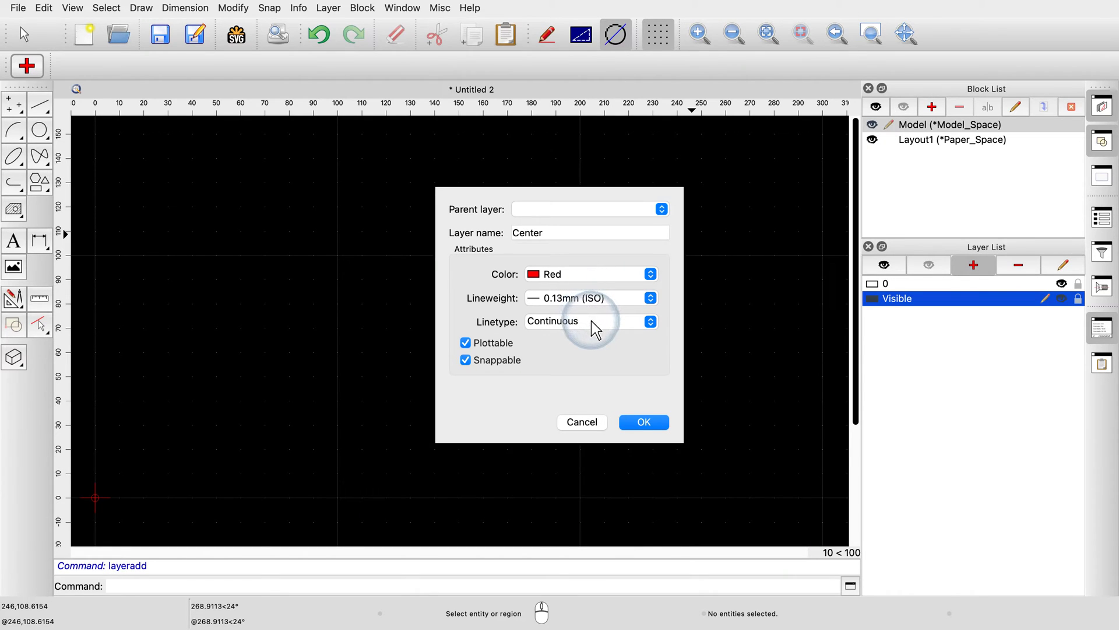
pyautogui.scroll(-7, 593, 324)
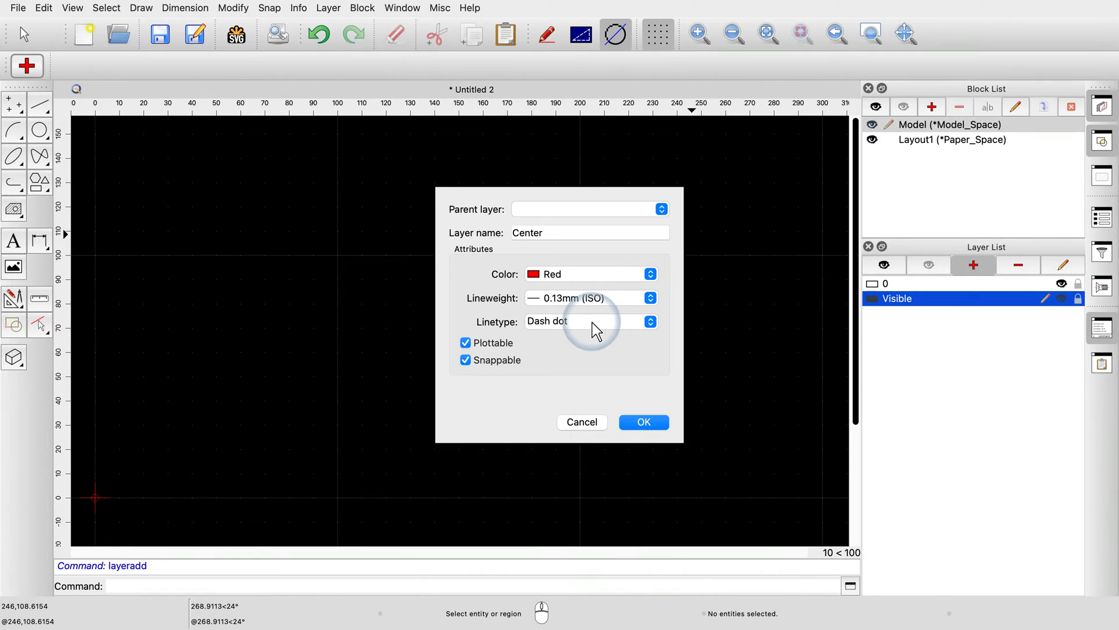
pyautogui.click(644, 422)
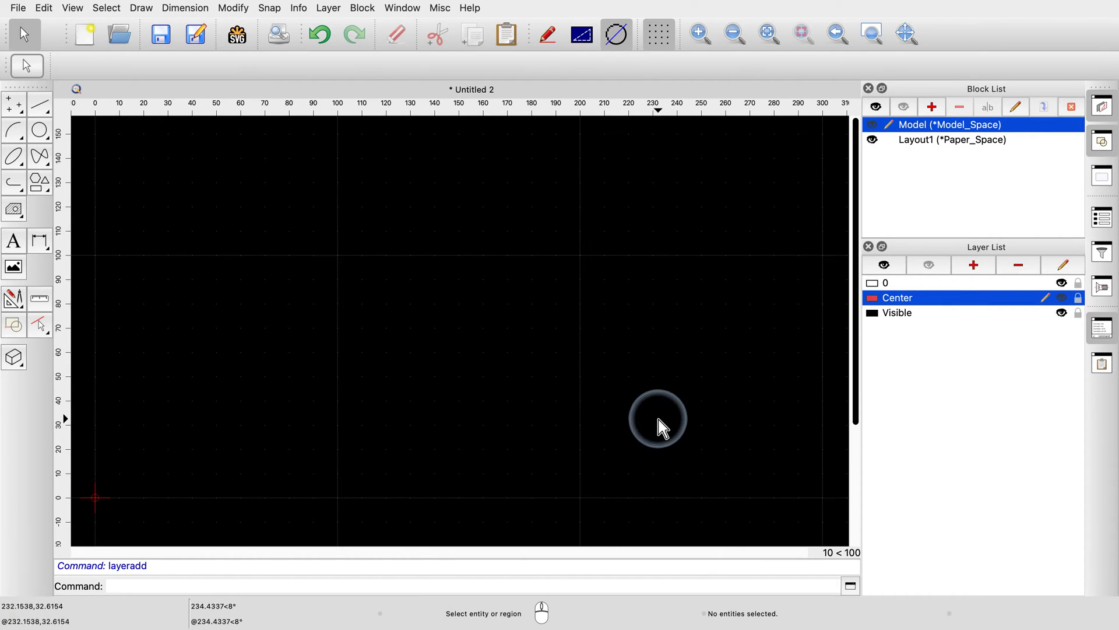
# On the Visible layer, draw a rectangle from 20,20 to 80,60 with corner radius 6
pyautogui.click(973, 314)
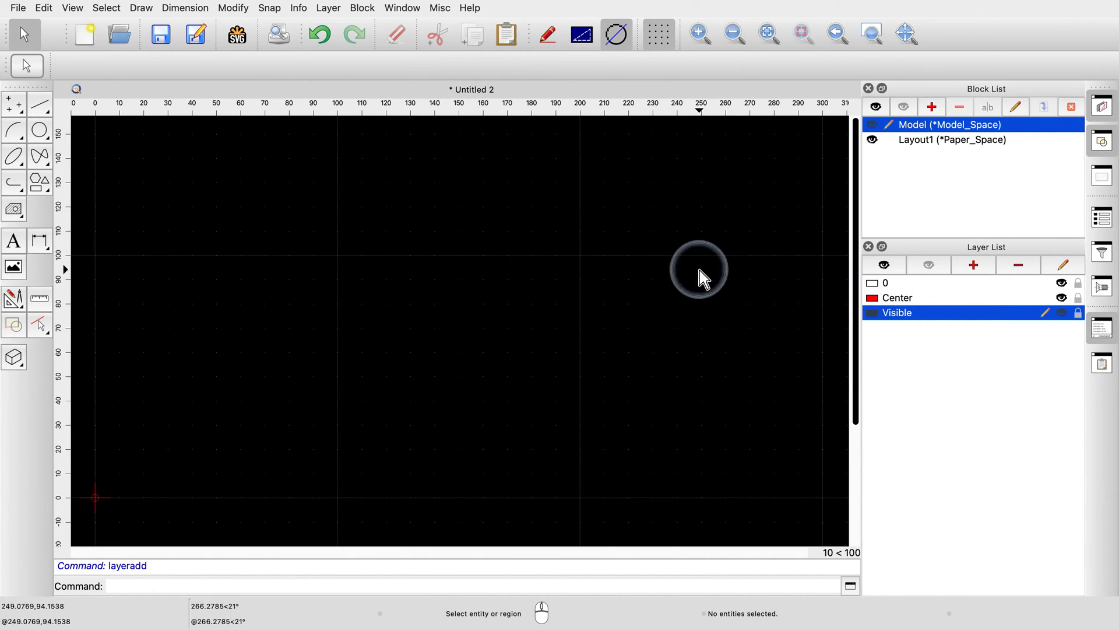
pyautogui.click(45, 185)
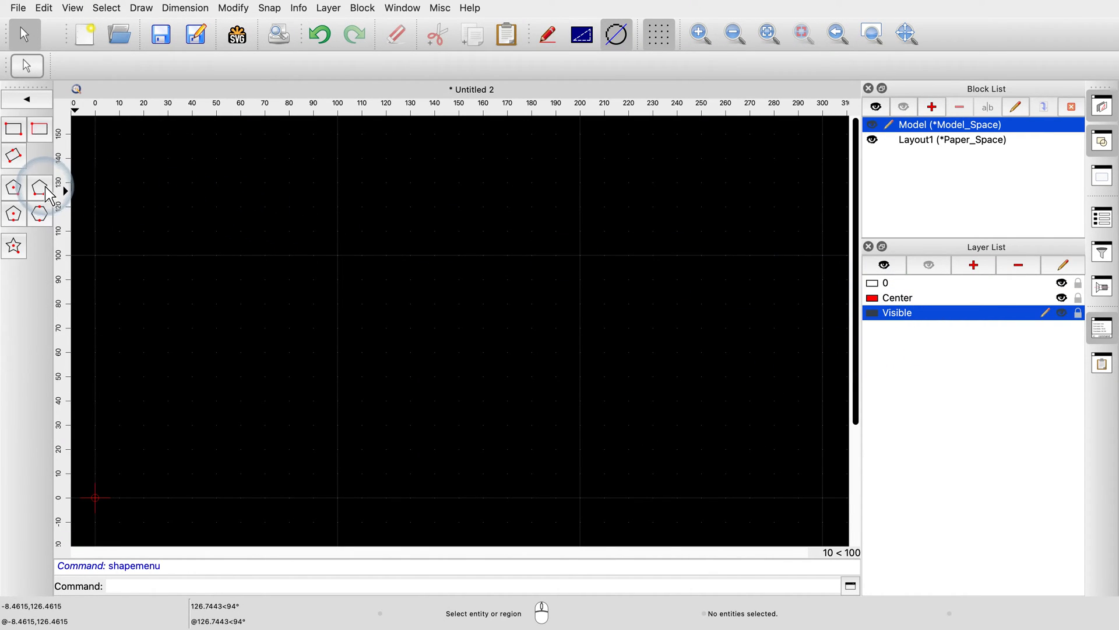
pyautogui.click(14, 128)
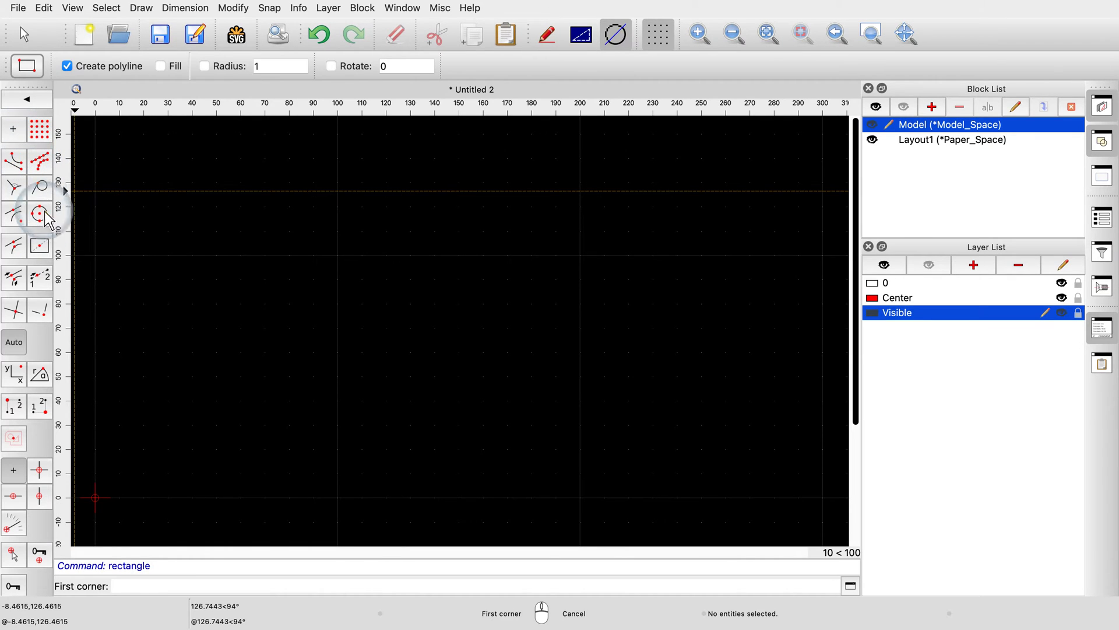
pyautogui.click(143, 449)
pyautogui.doubleClick(274, 66)
pyautogui.write('6')
pyautogui.click(223, 67)
pyautogui.click(289, 351)
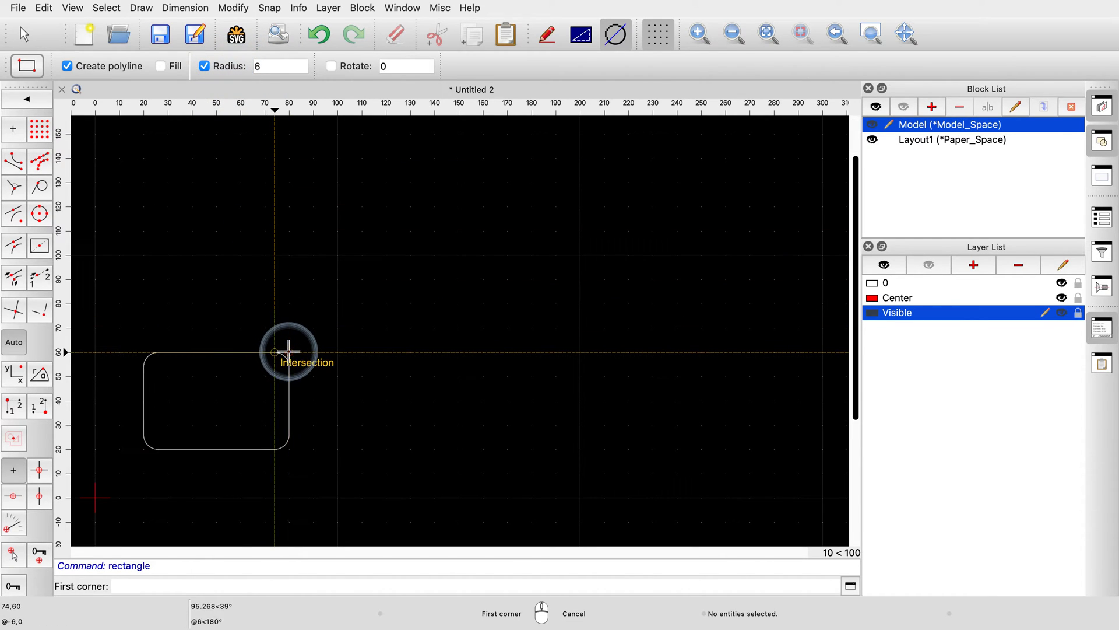
pyautogui.rightClick(301, 344)
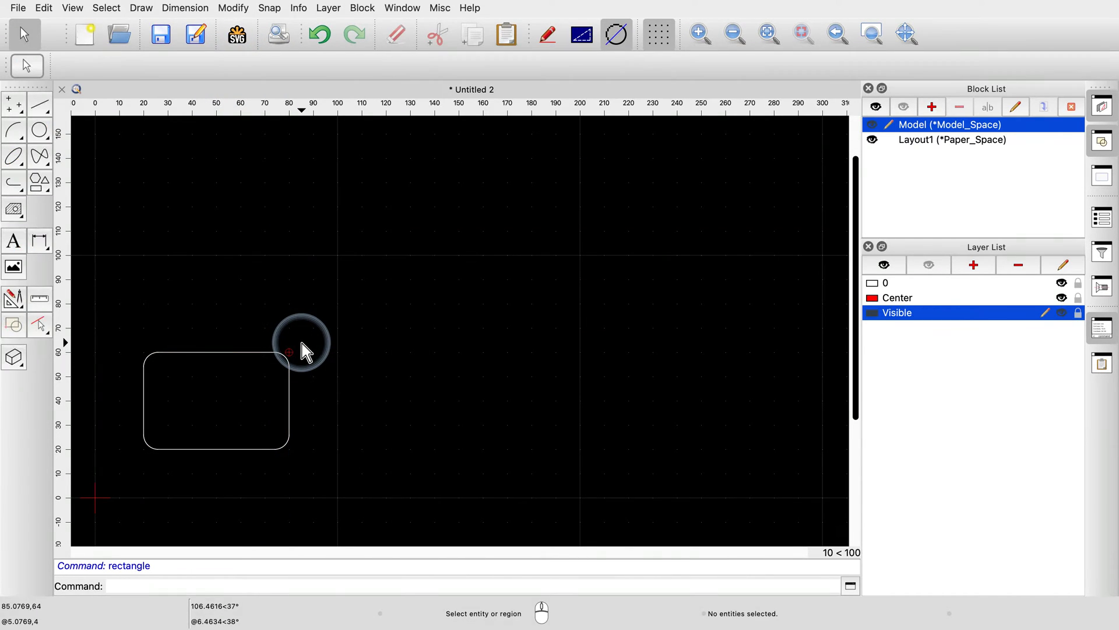
# On the Center layer, draw centerlines 50,70–50,10 and 10,40–90,40, then select all three entities
pyautogui.click(44, 111)
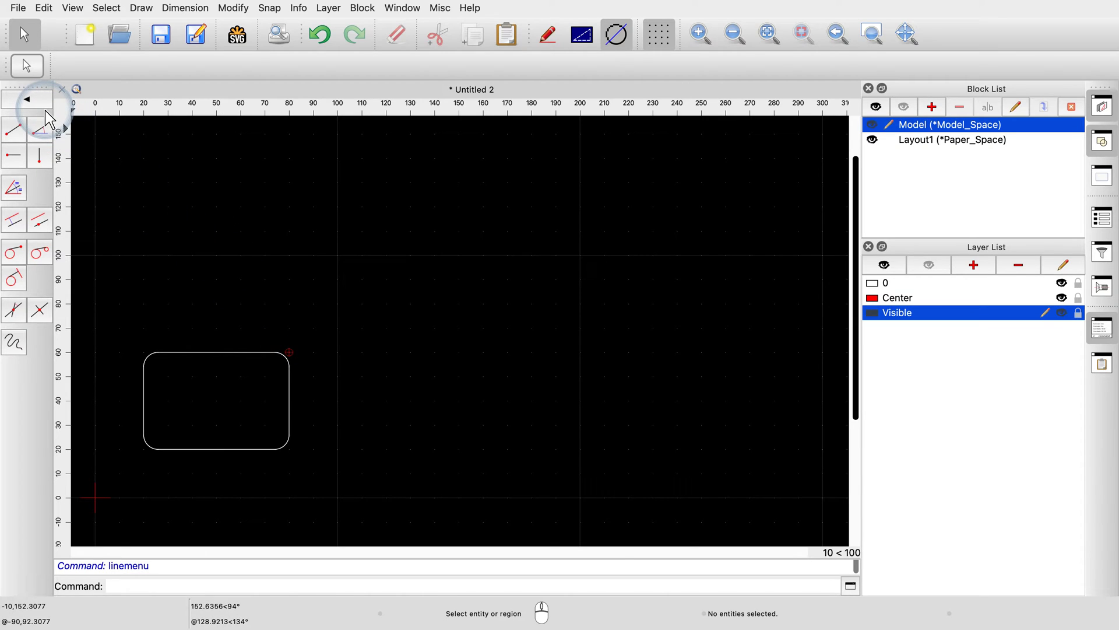
pyautogui.click(14, 129)
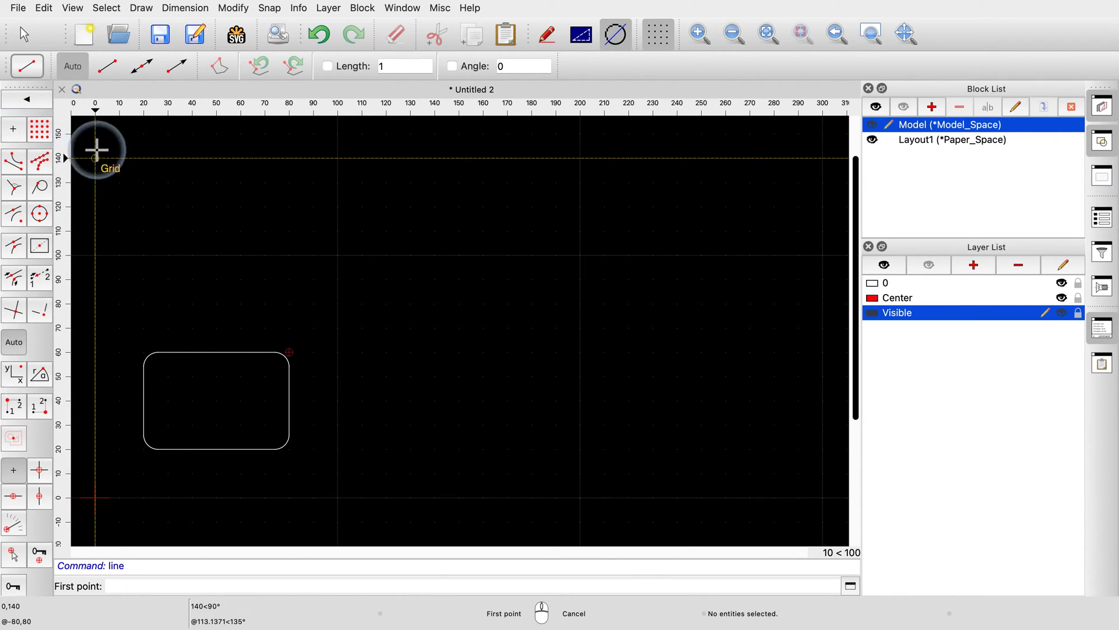
pyautogui.click(971, 297)
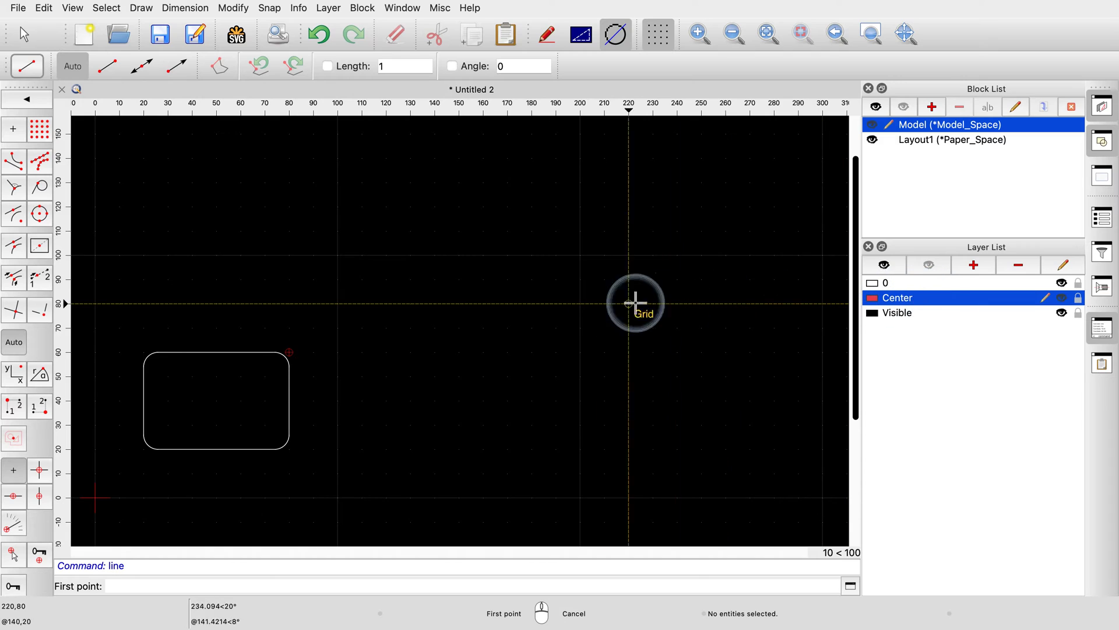
pyautogui.click(216, 328)
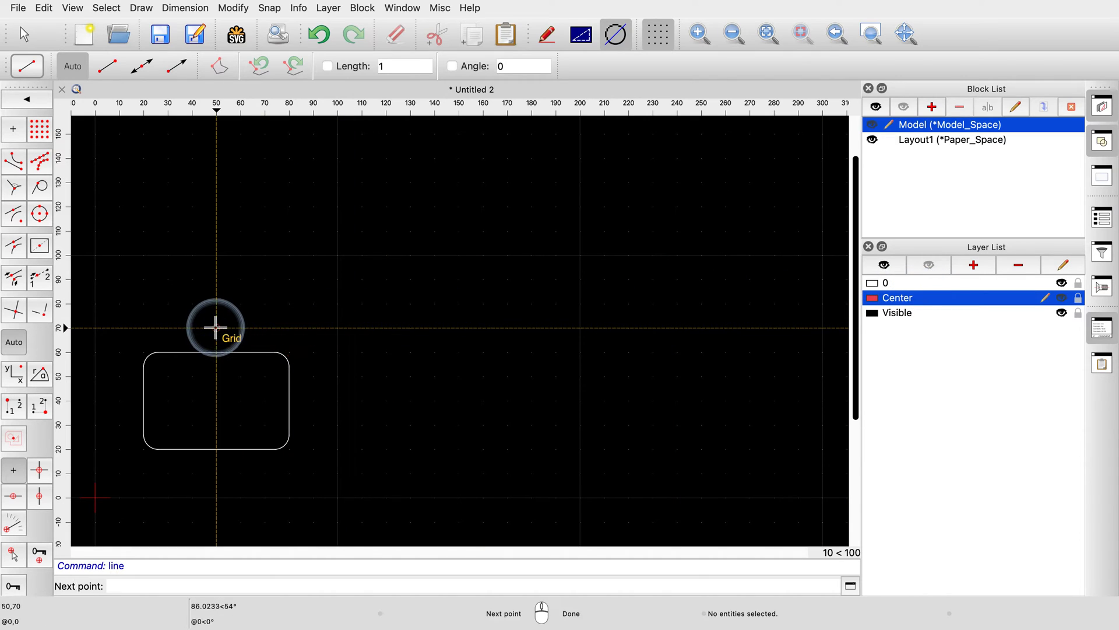
pyautogui.click(216, 473)
pyautogui.rightClick(225, 476)
pyautogui.click(118, 400)
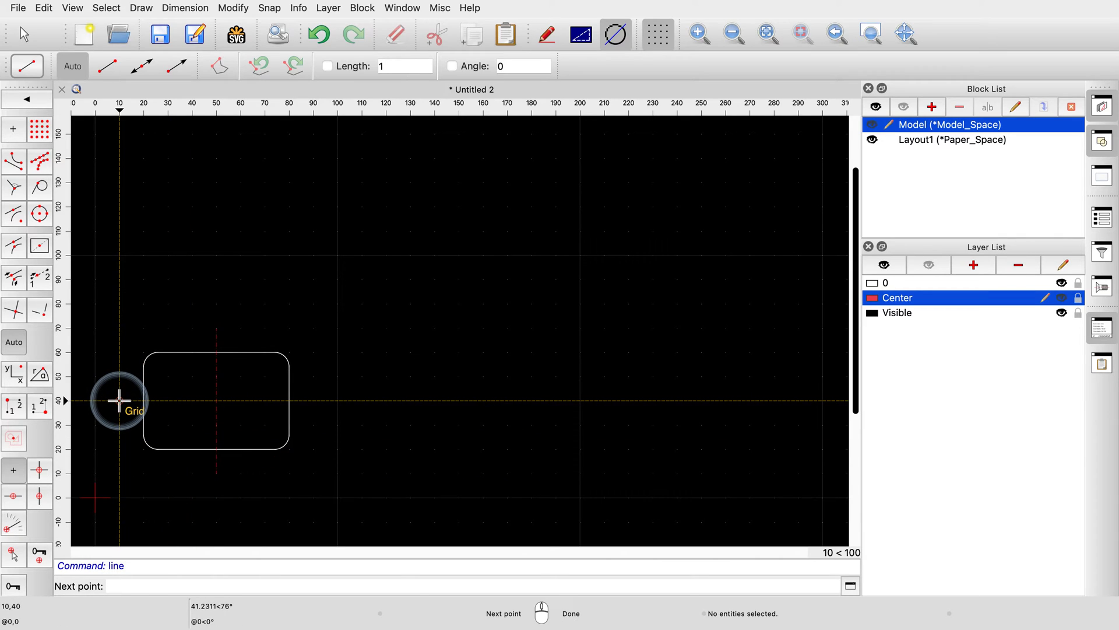
pyautogui.click(313, 400)
pyautogui.rightClick(327, 402)
pyautogui.rightClick(335, 411)
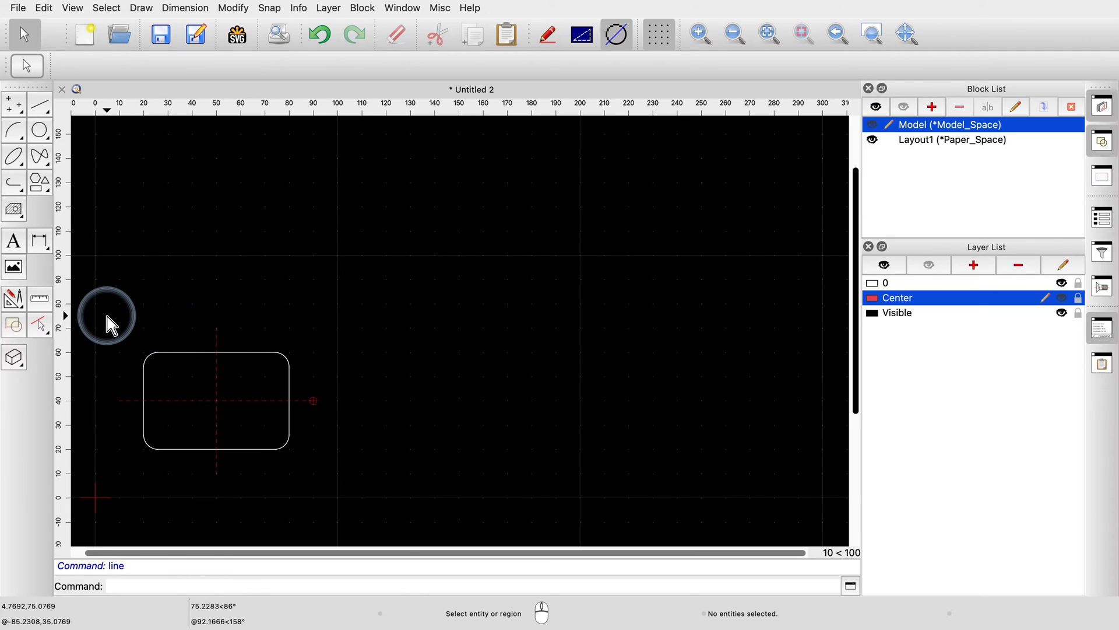
pyautogui.moveTo(107, 316); pyautogui.dragTo(325, 486)
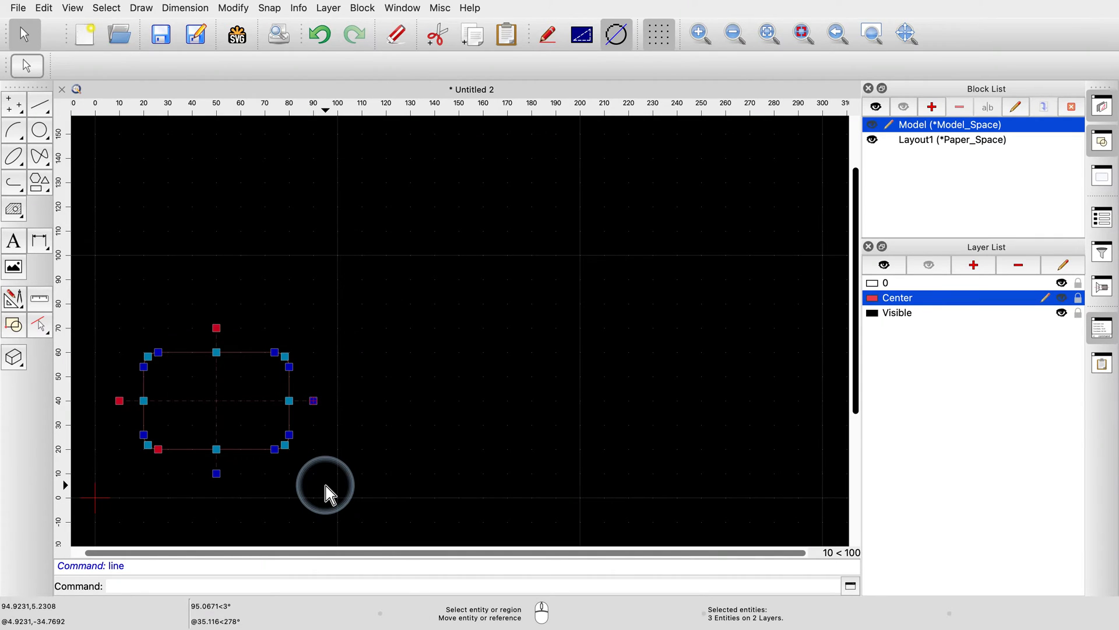
# With layer 0 current, make the selection a block 'Rectangle 60x40 R6' based at 50,40
pyautogui.click(21, 333)
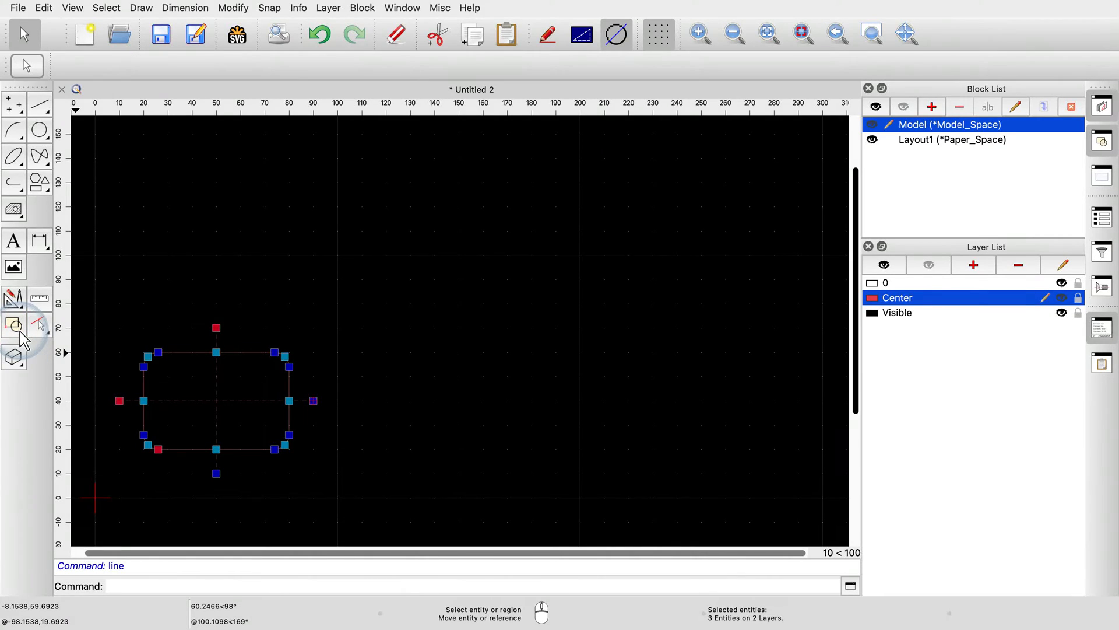
pyautogui.click(973, 283)
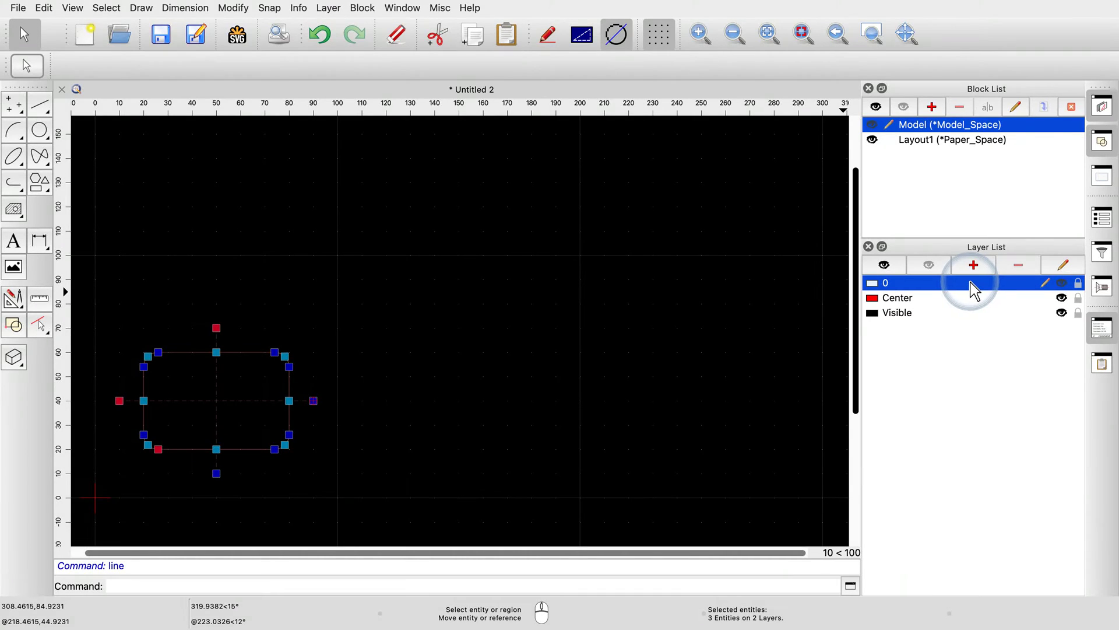
pyautogui.click(22, 335)
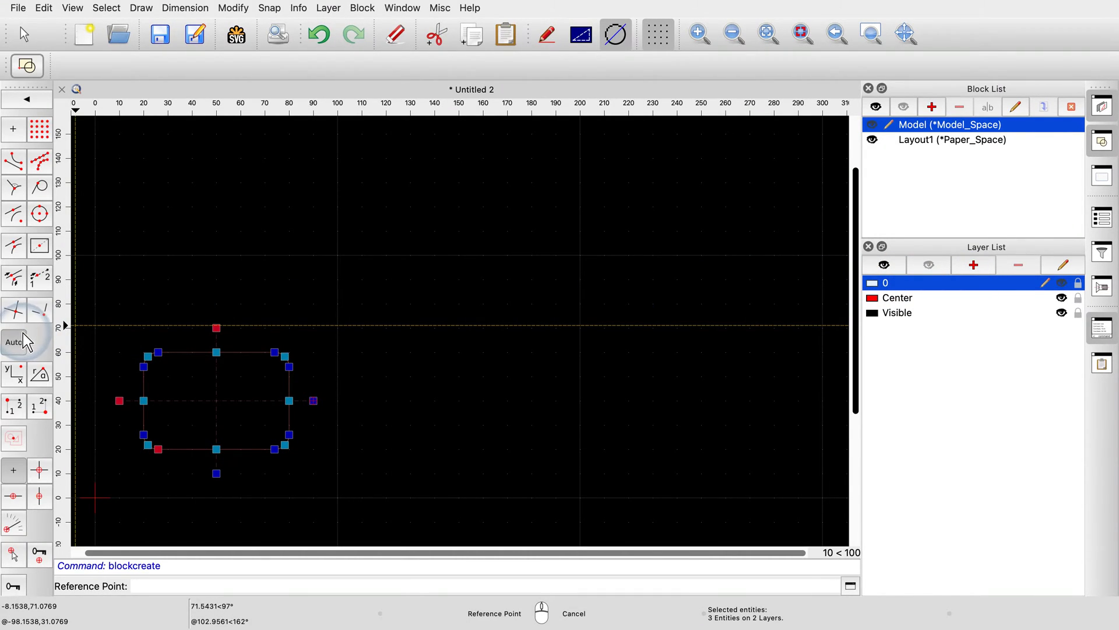
pyautogui.click(216, 401)
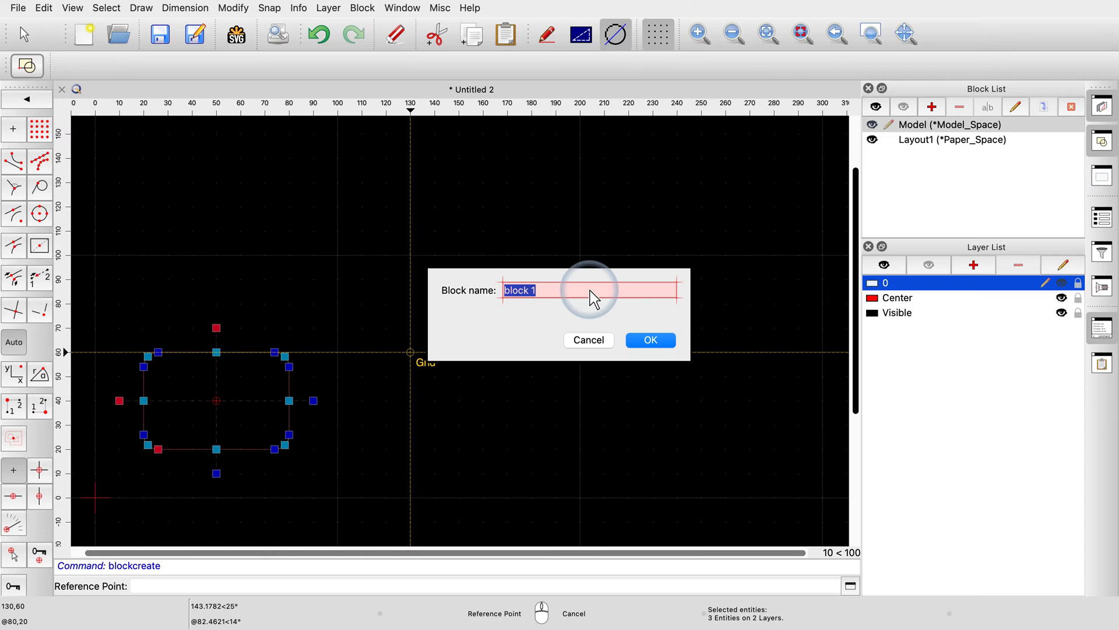
pyautogui.write('Rectangle 60x40 R6')
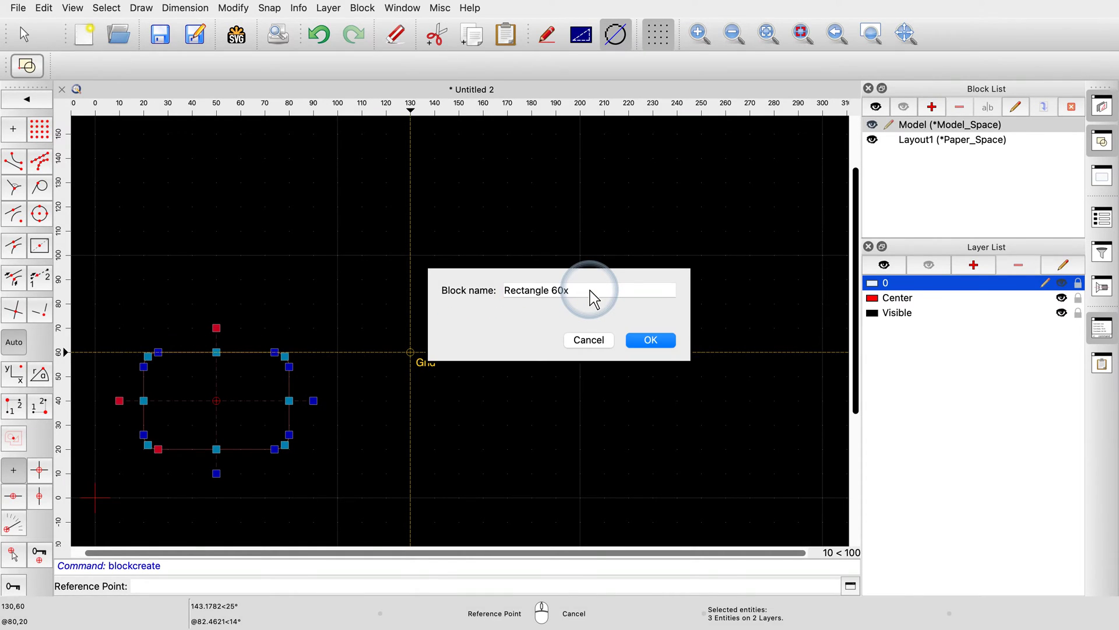
pyautogui.click(651, 340)
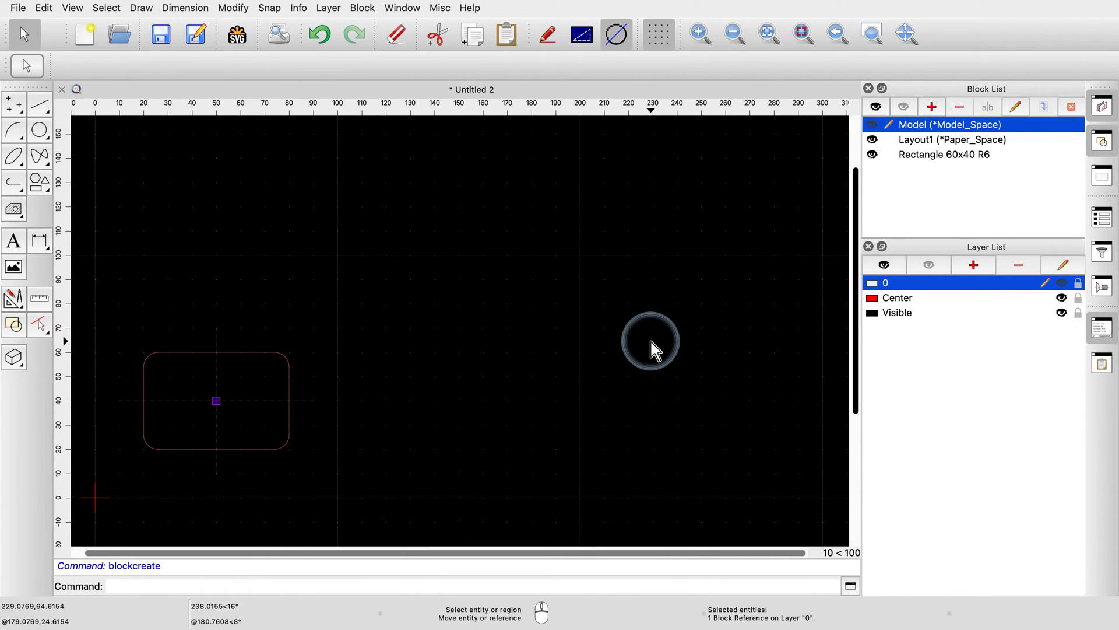
pyautogui.click(965, 159)
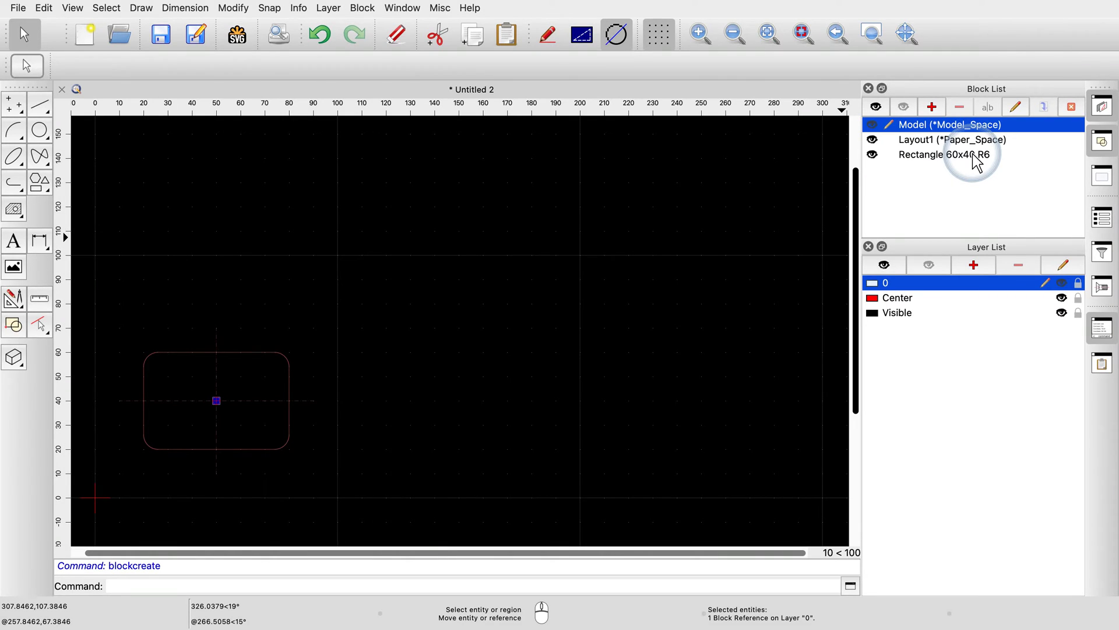
pyautogui.doubleClick(887, 155)
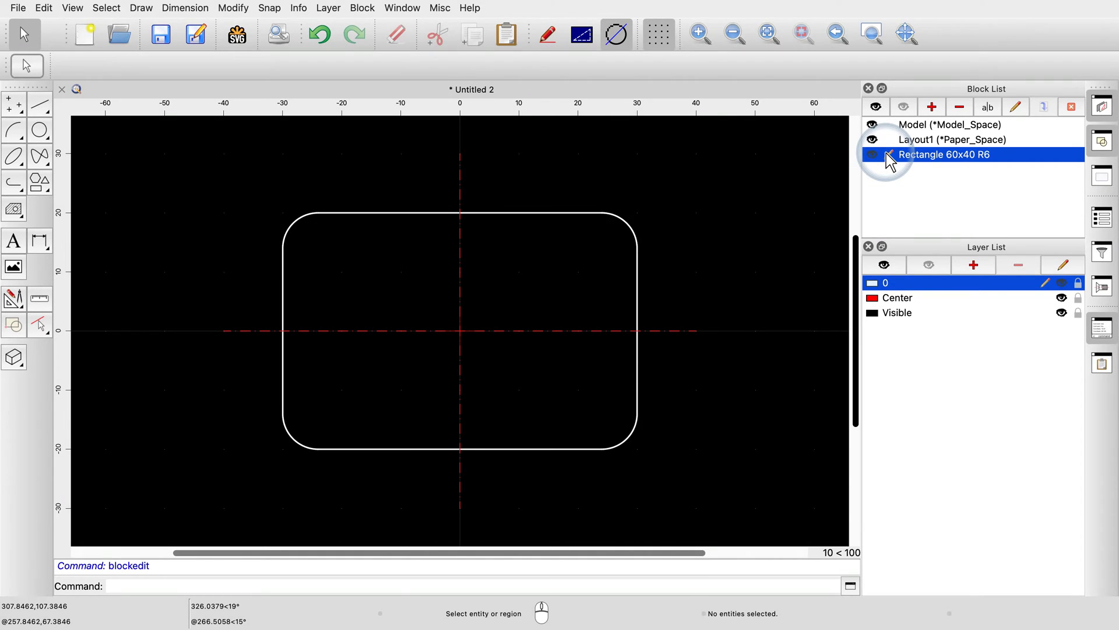
pyautogui.doubleClick(891, 131)
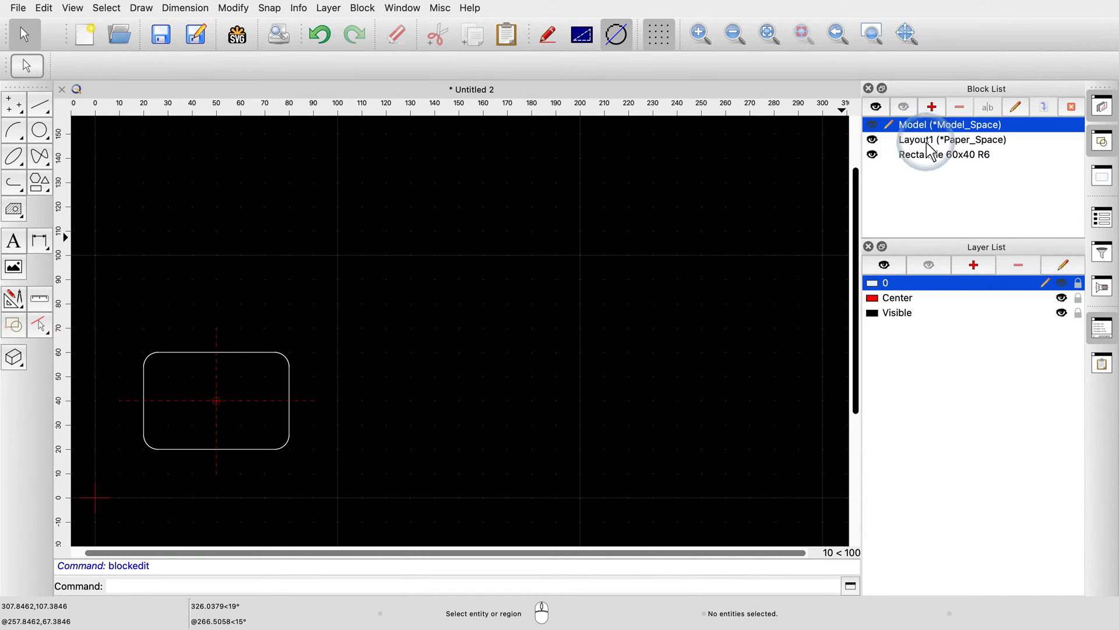
# Pick Rectangle 60x40 R6 for insertion and create a yellow current layer named Rectangles
pyautogui.click(977, 163)
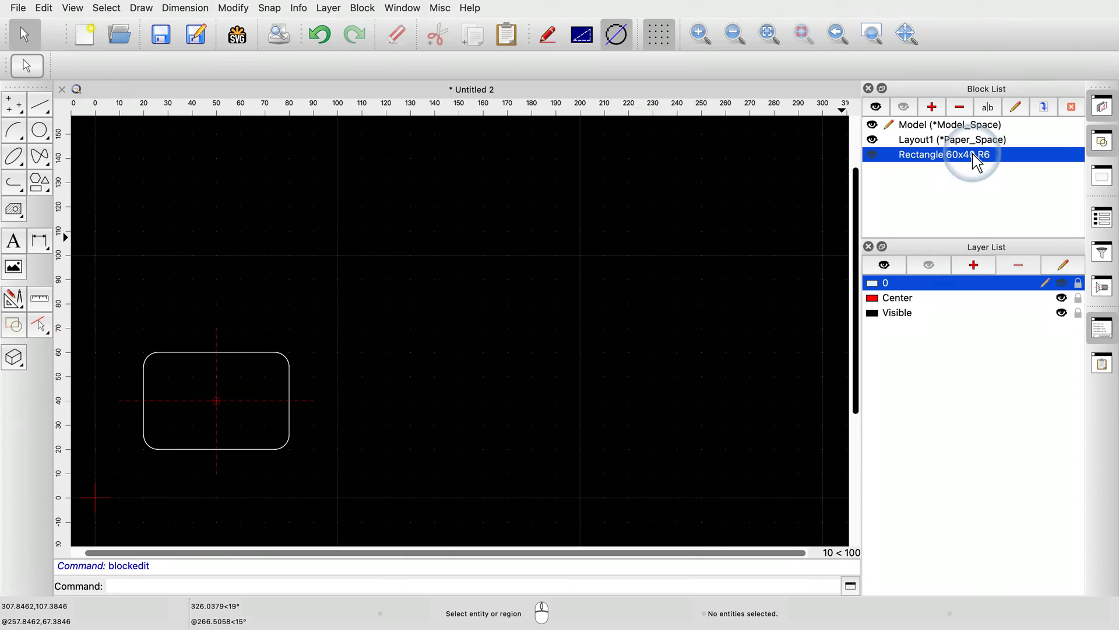
pyautogui.click(1044, 106)
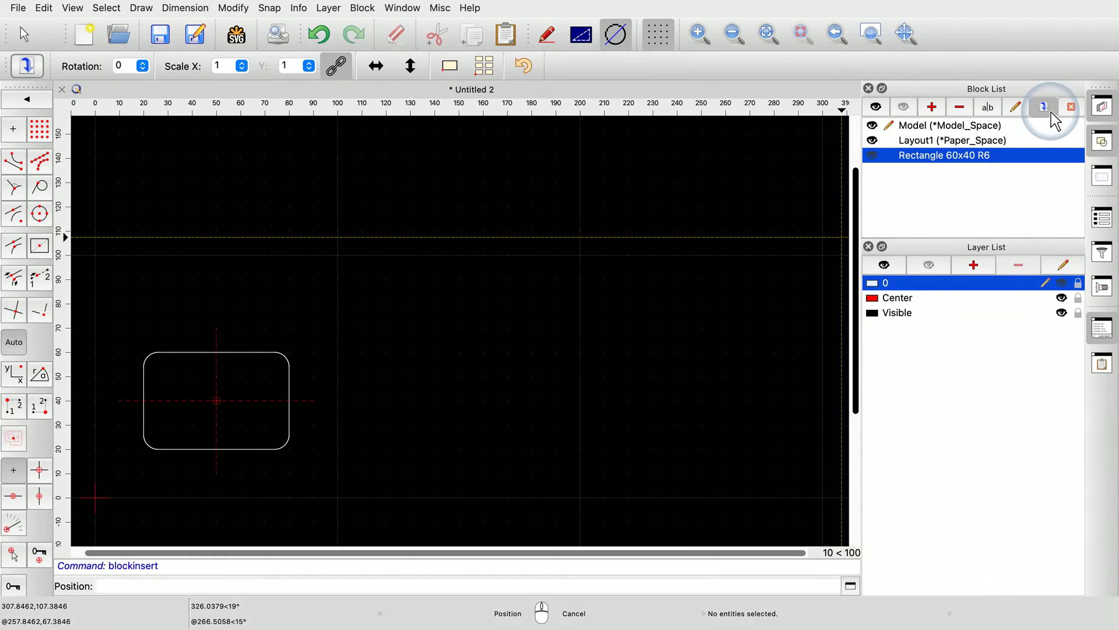
pyautogui.click(985, 269)
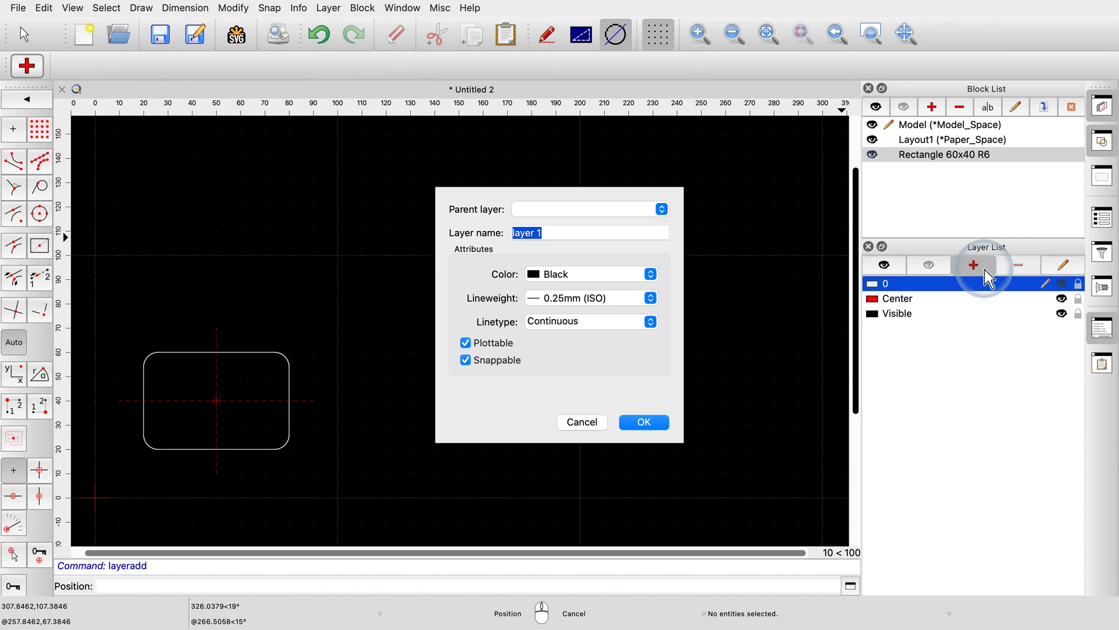
pyautogui.write('Rectangles')
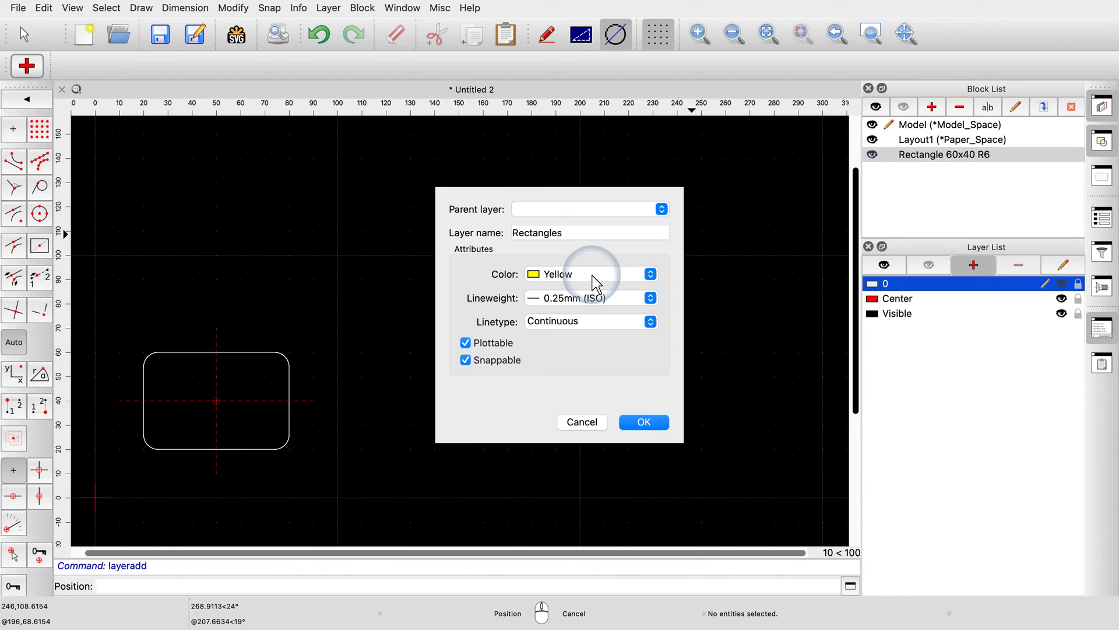
pyautogui.click(644, 422)
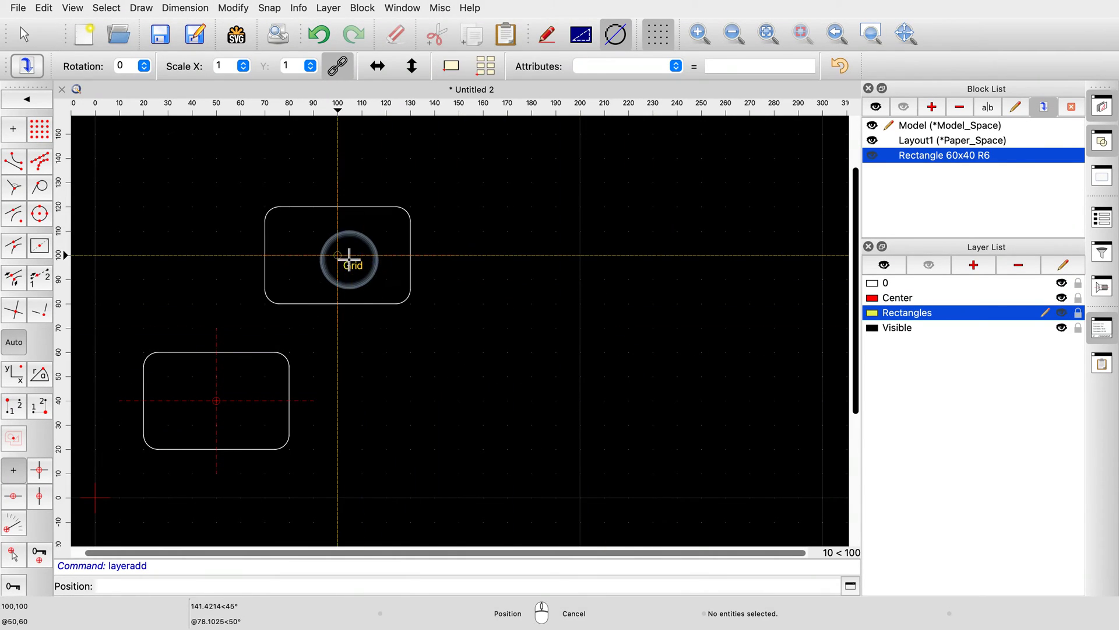
# Insert the block at 100,100 and 200,100, plus a 30°-rotated, 0.5-scale copy at 200,50
pyautogui.click(336, 255)
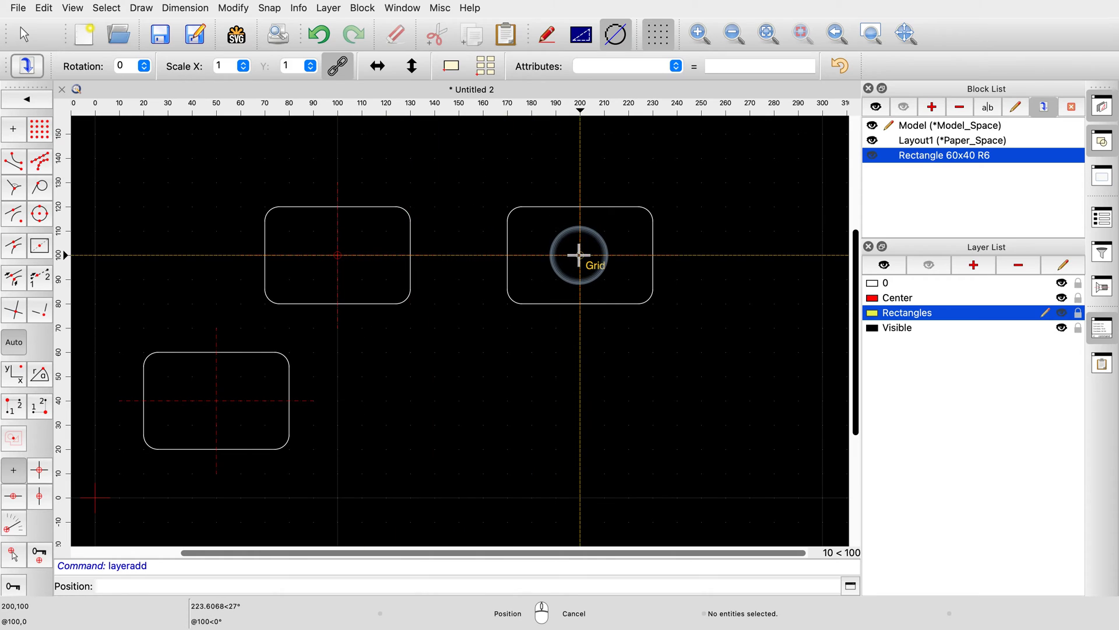
pyautogui.click(580, 255)
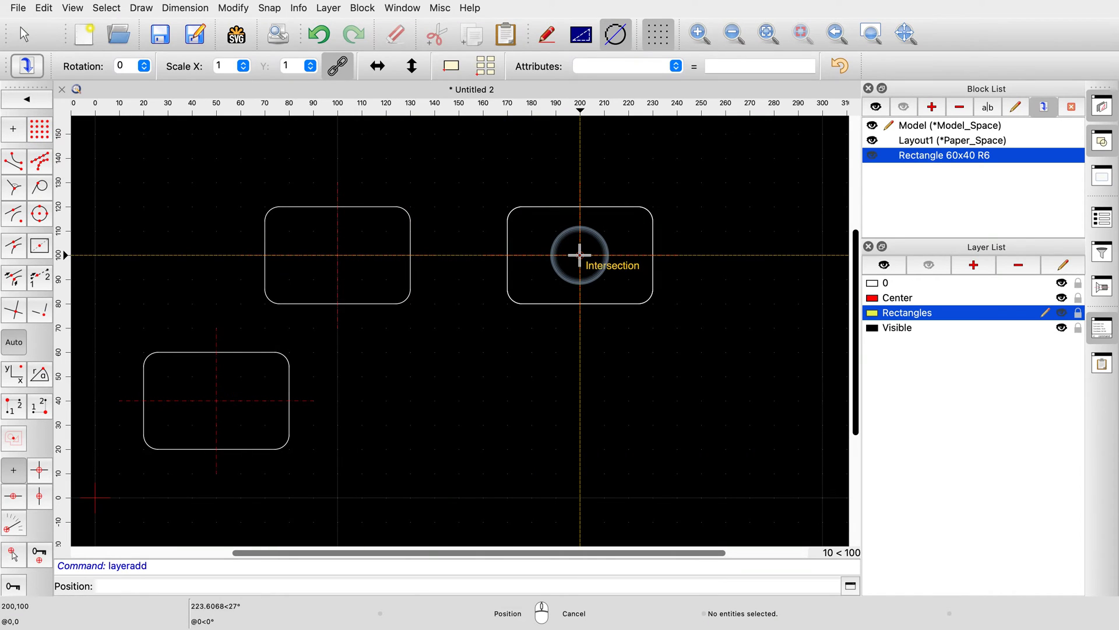
pyautogui.doubleClick(133, 67)
pyautogui.write('30')
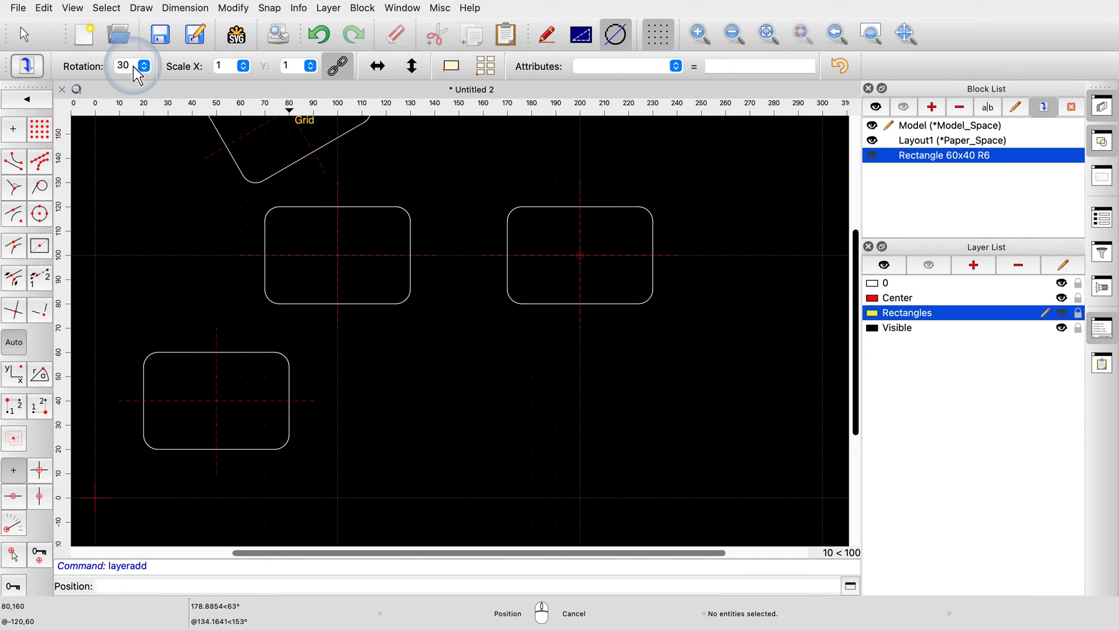
pyautogui.doubleClick(232, 67)
pyautogui.write('0.5')
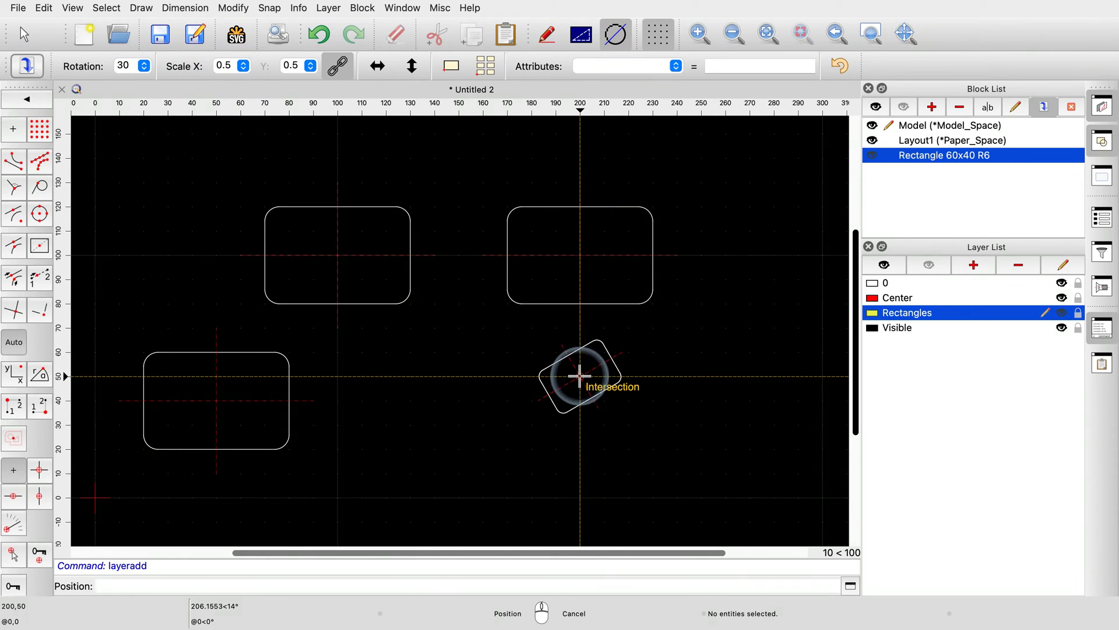
pyautogui.click(579, 376)
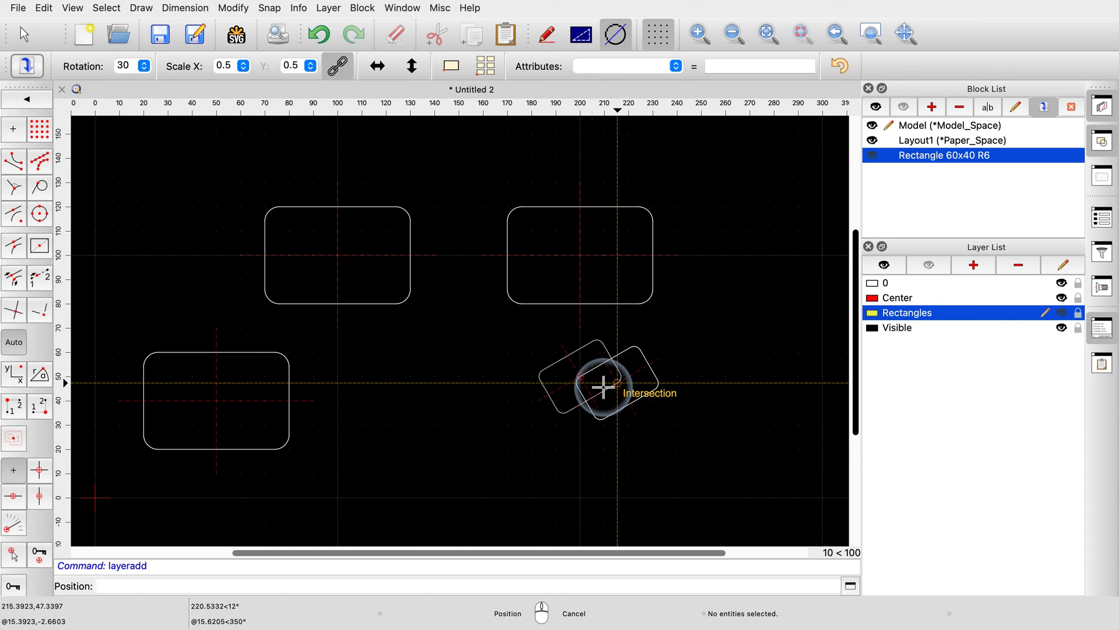
pyautogui.rightClick(604, 387)
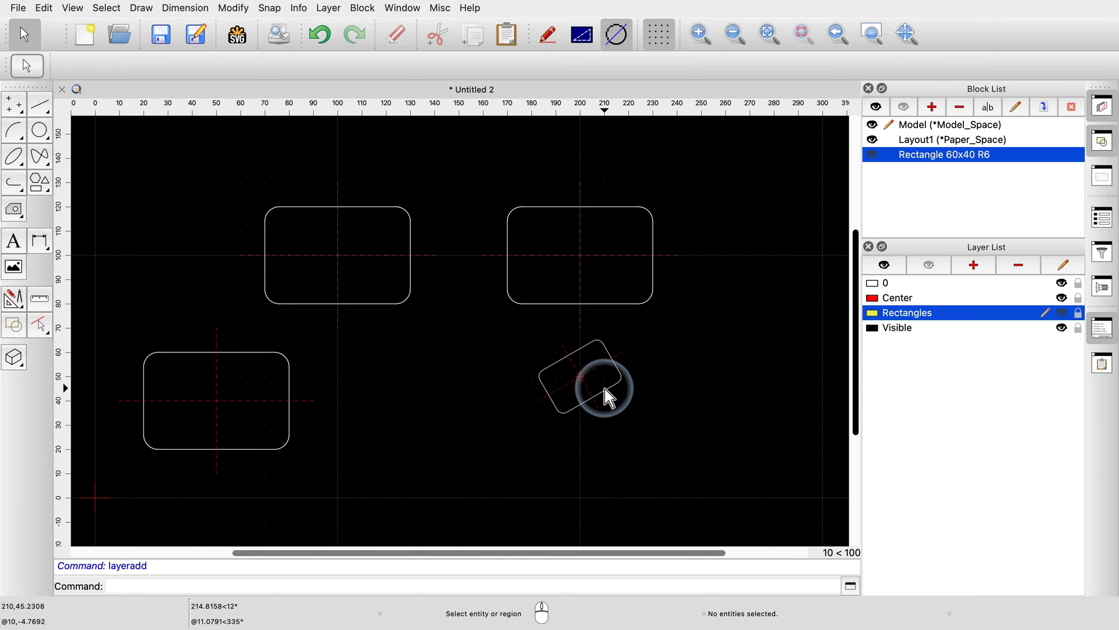
pyautogui.click(604, 389)
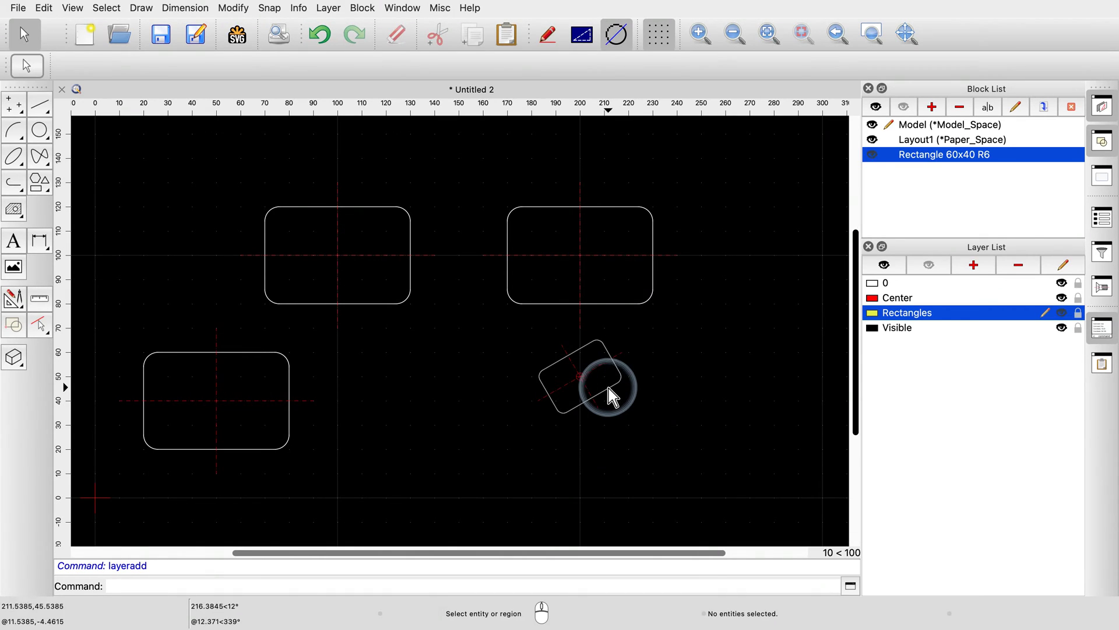
pyautogui.click(1062, 298)
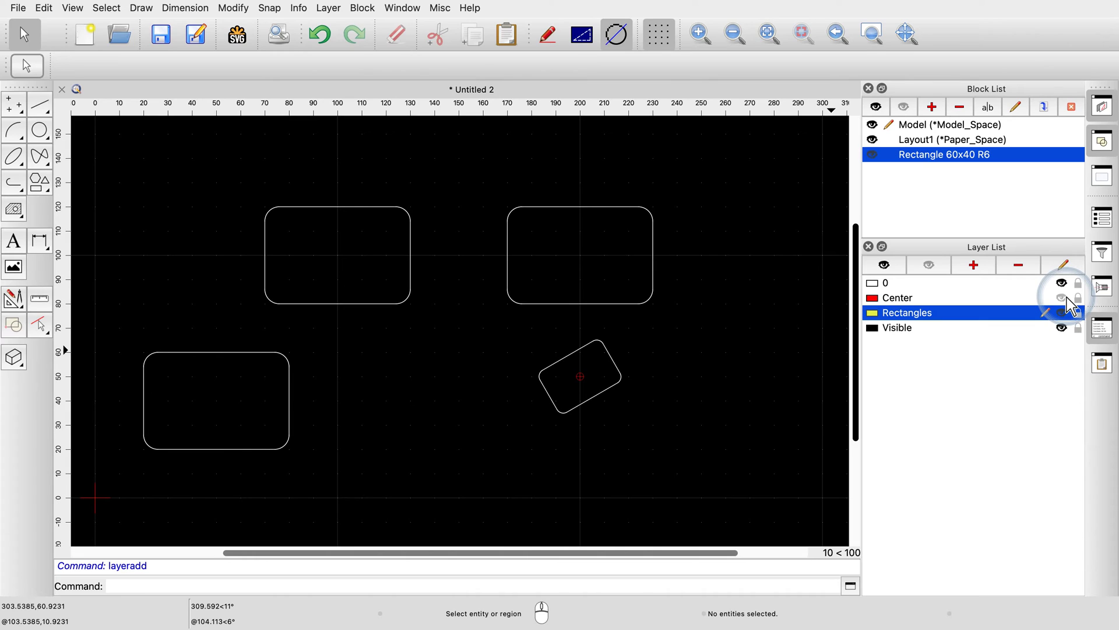
pyautogui.click(1062, 298)
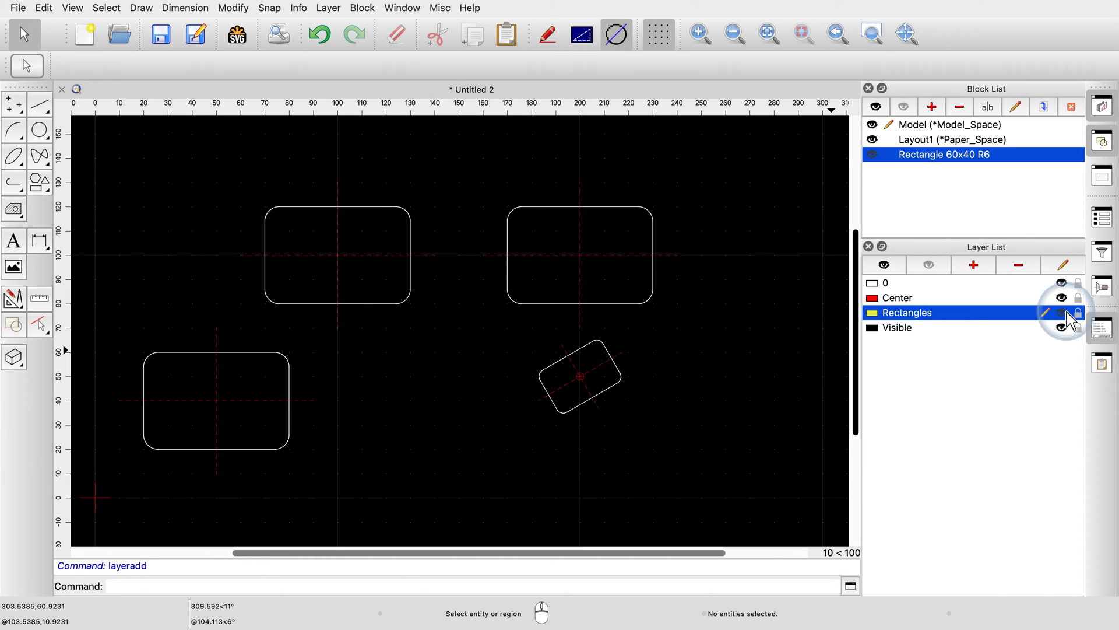
pyautogui.click(1067, 313)
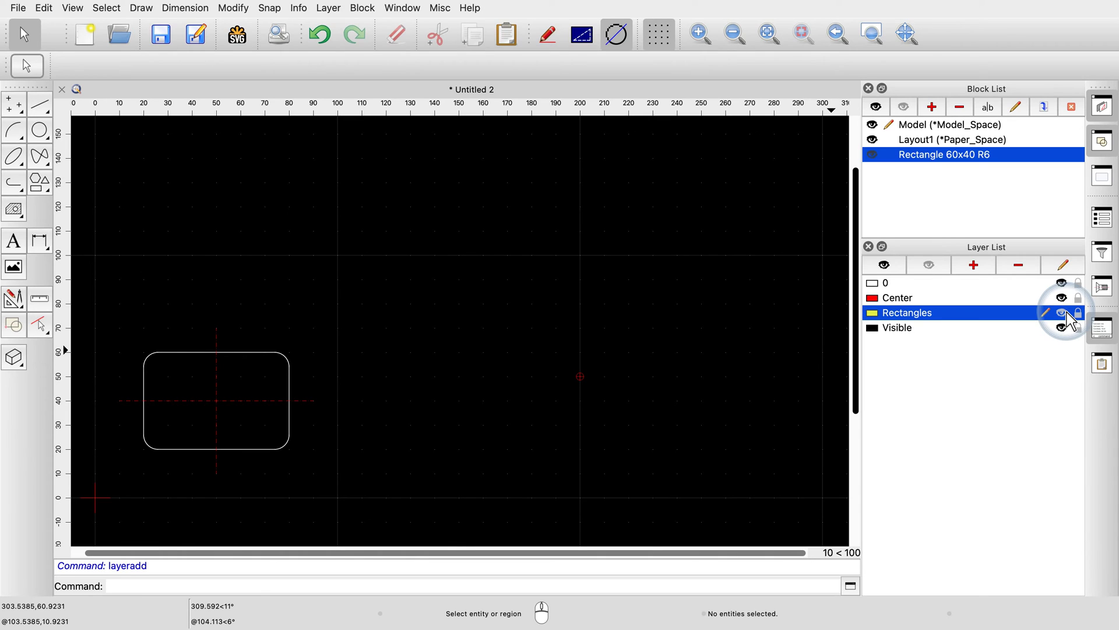
pyautogui.click(1062, 313)
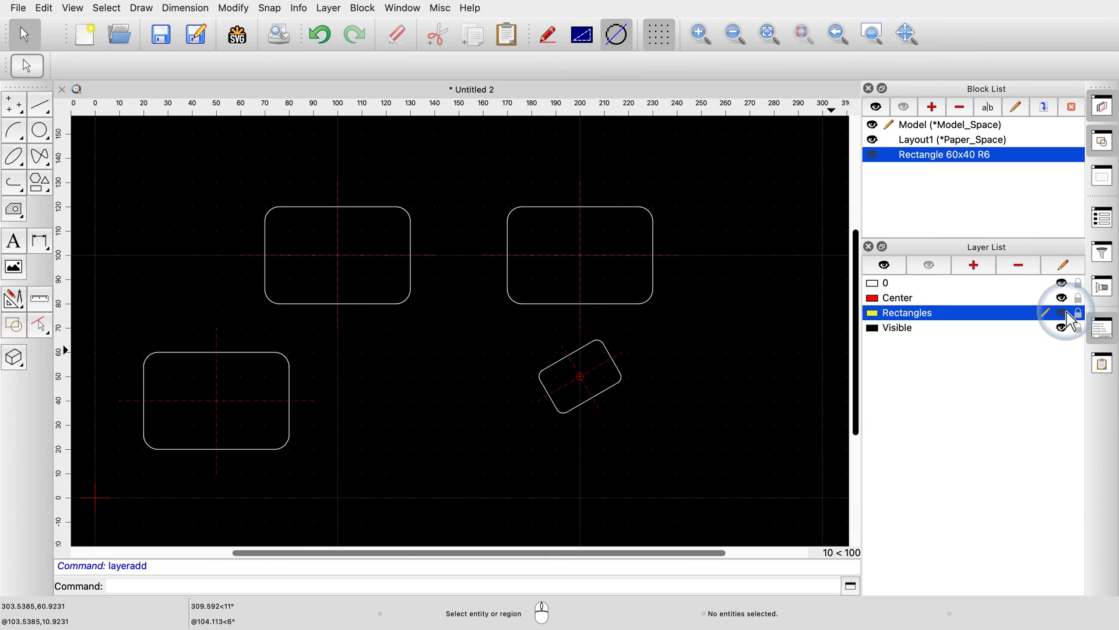
# Inside the Rectangle 60x40 R6 block, draw a radius-10 circle at 0,0 on the Visible layer
pyautogui.doubleClick(890, 155)
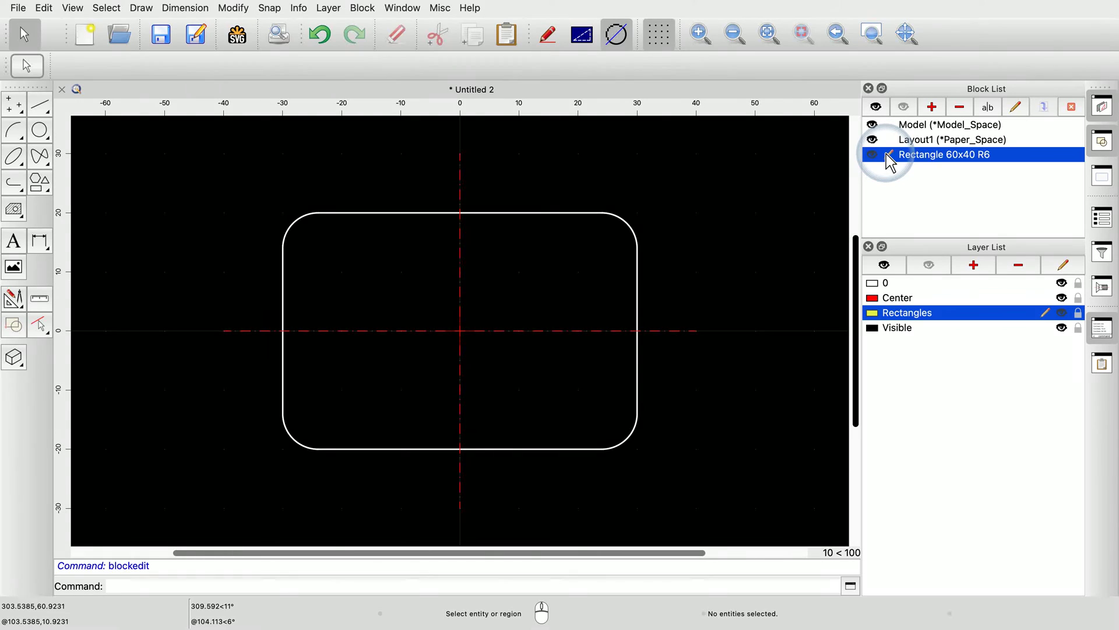
pyautogui.click(46, 139)
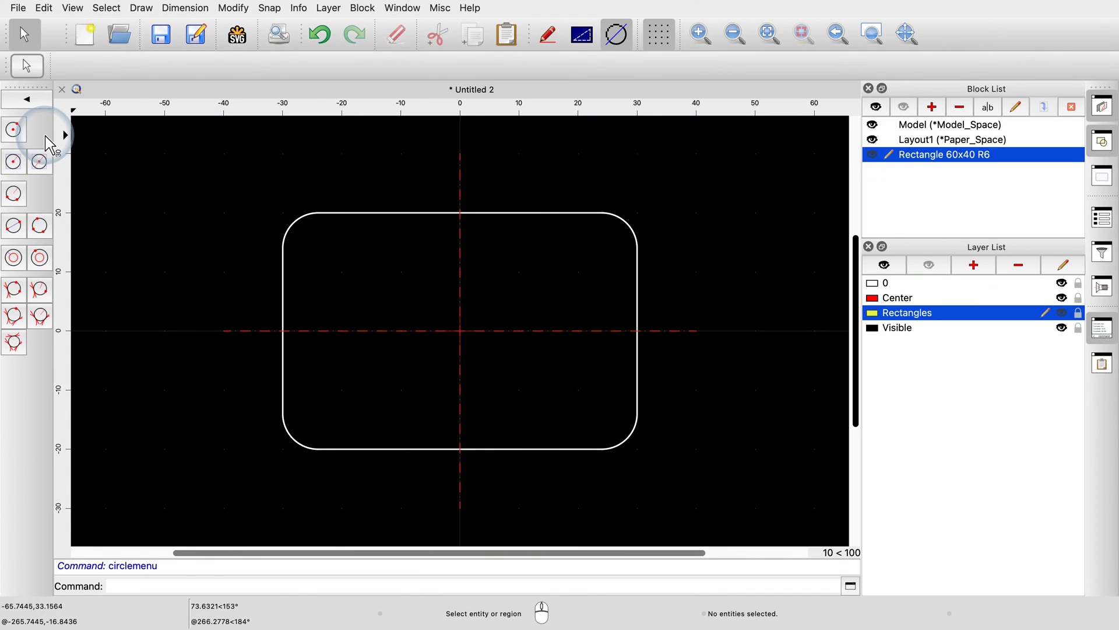
pyautogui.click(20, 135)
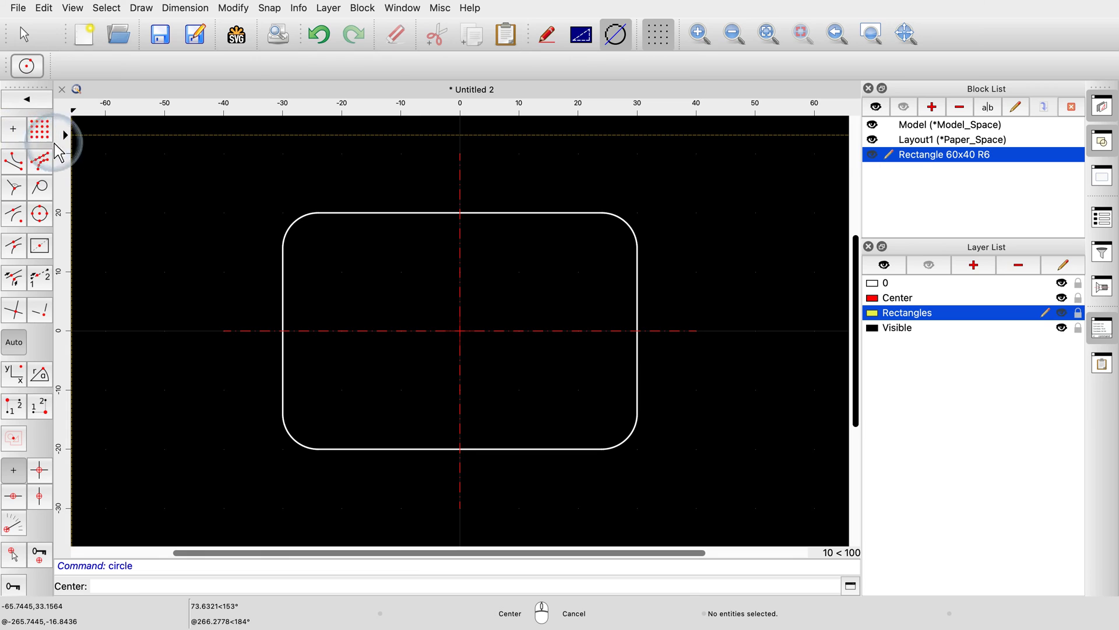
pyautogui.click(970, 327)
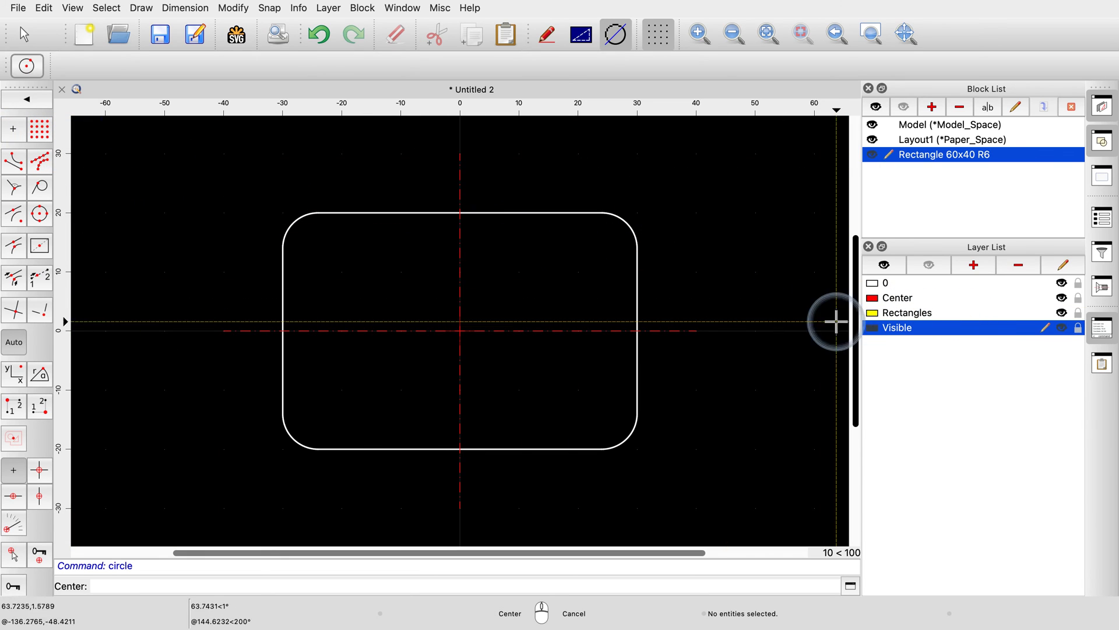
pyautogui.click(459, 330)
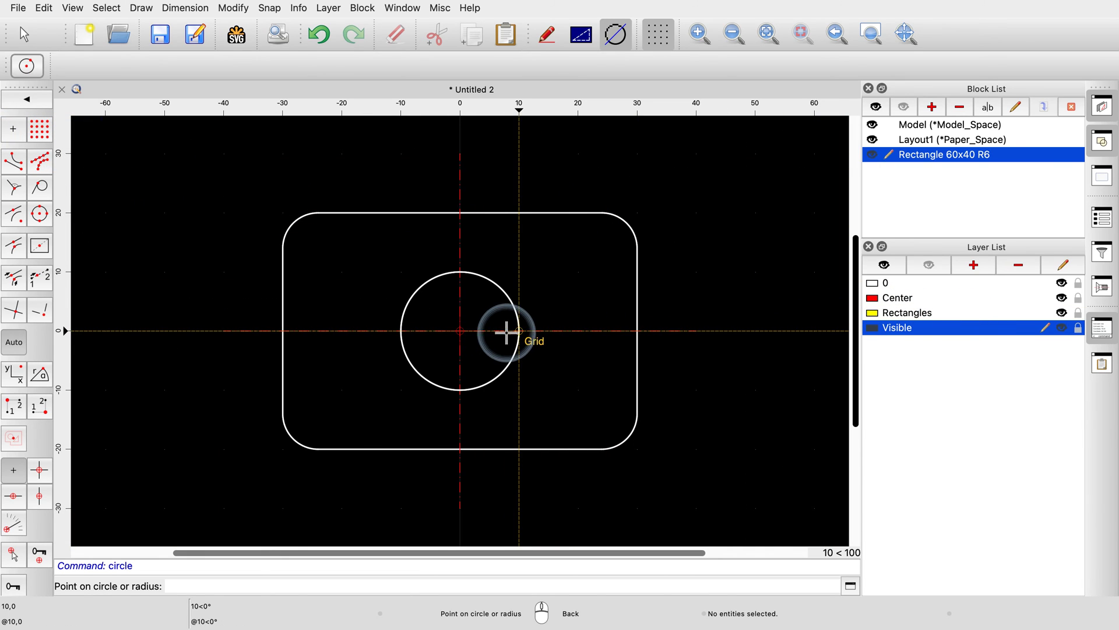
pyautogui.click(517, 331)
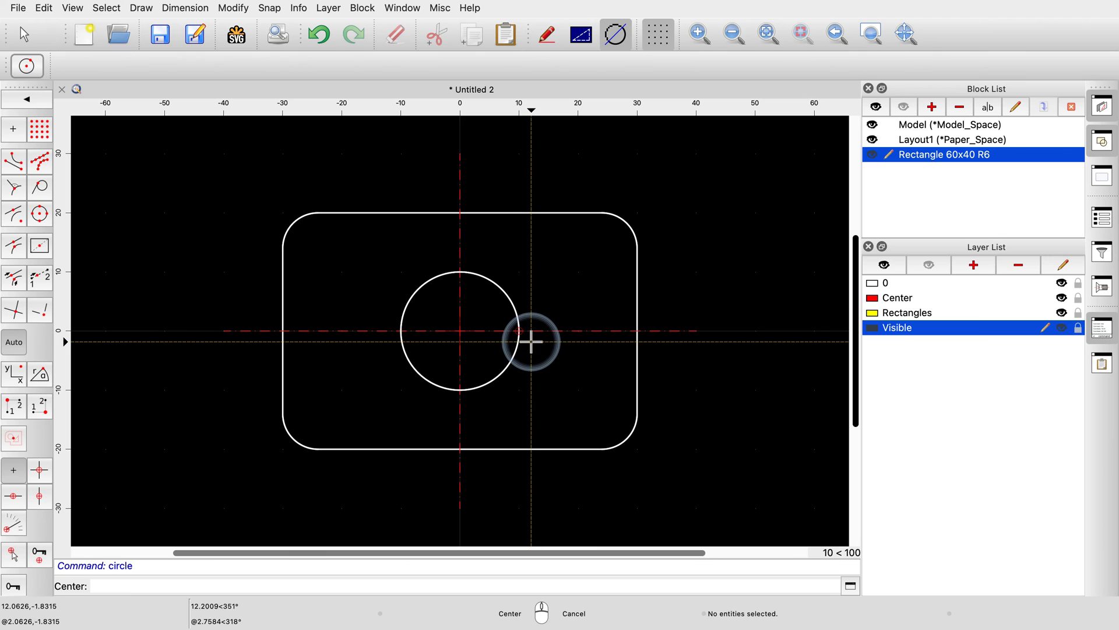
pyautogui.rightClick(532, 343)
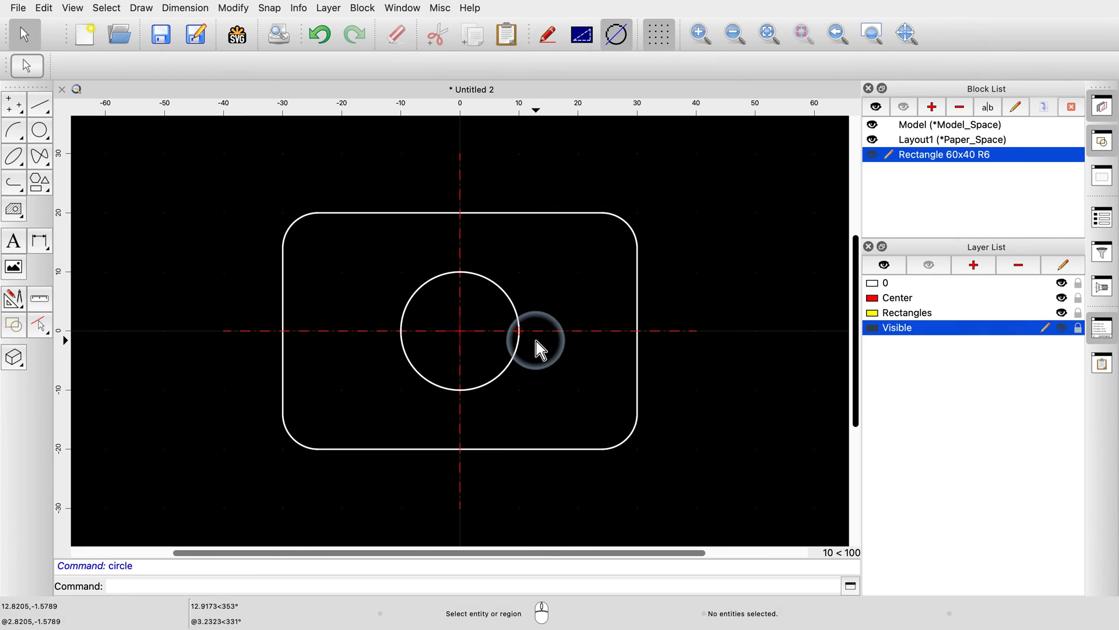
# Leave the block editor back to Model space, where every rectangle copy shows the circle
pyautogui.doubleClick(888, 126)
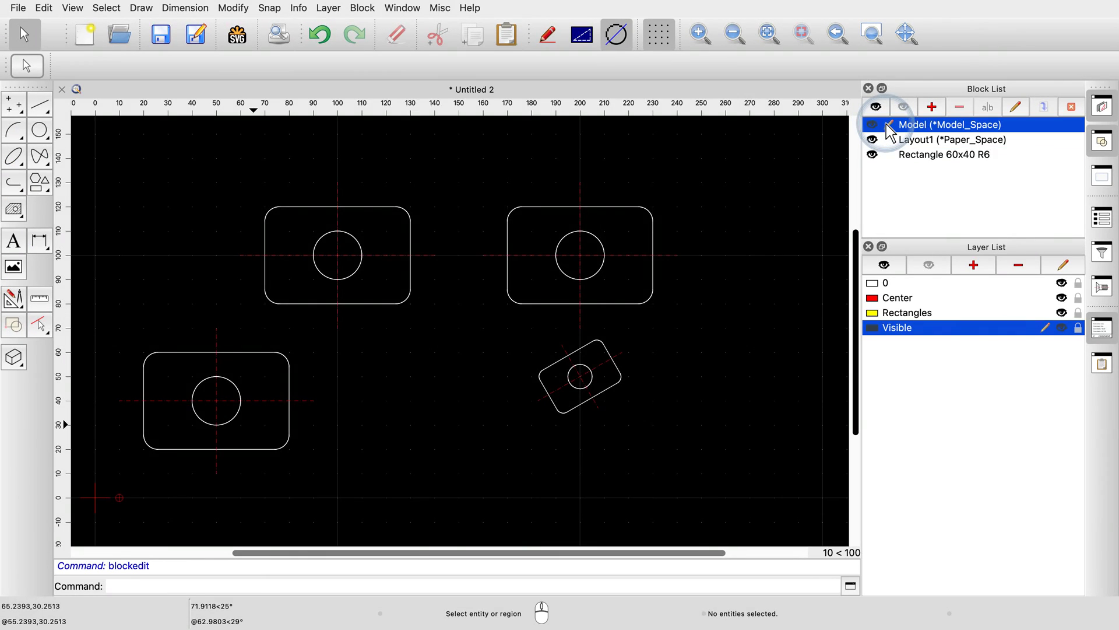